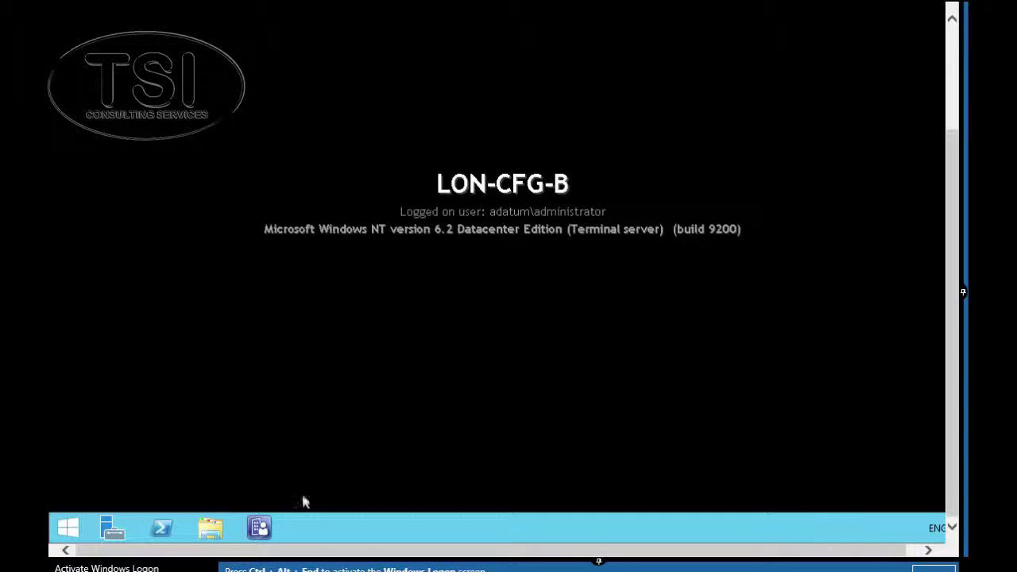
Bring up the console's Assets and Compliance Users list of 374 items and select a user.
click(266, 533)
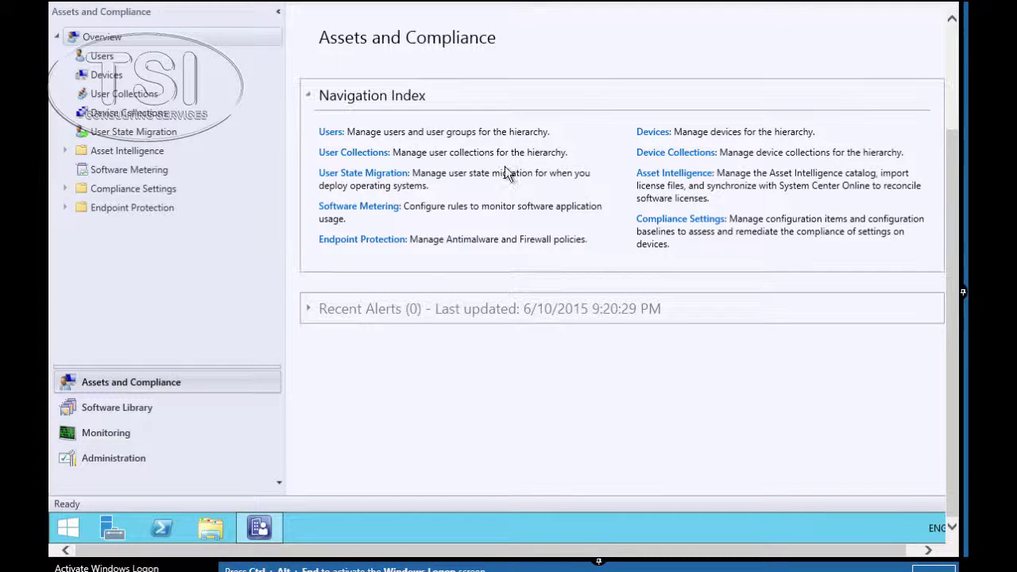
click(104, 59)
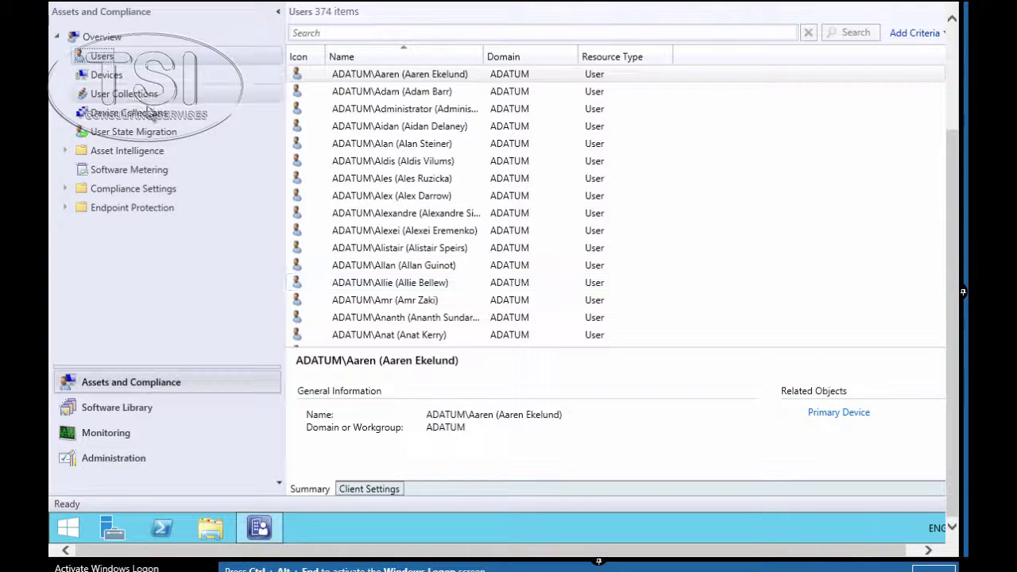
click(916, 53)
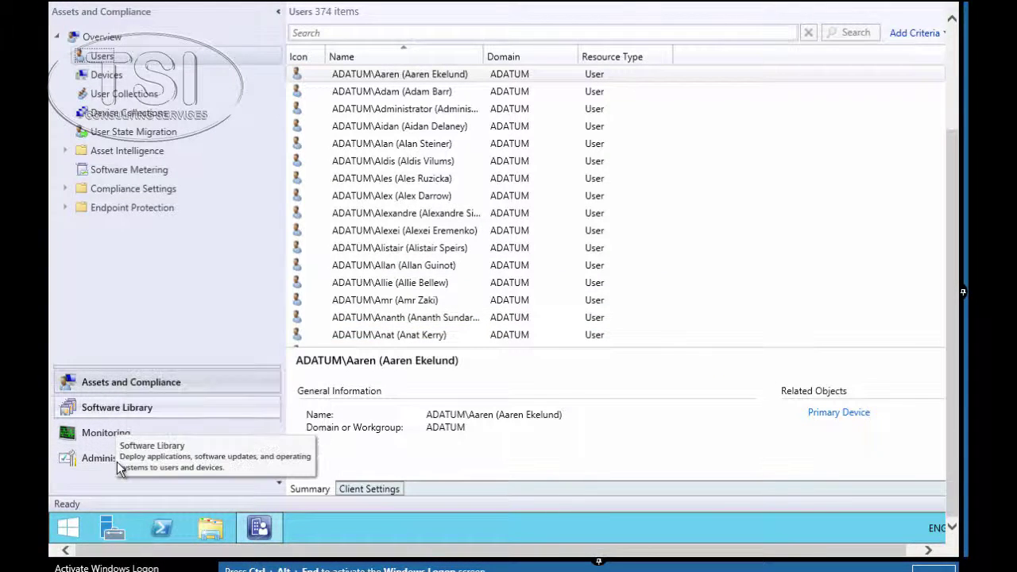
In Software Library, expand Application Management and select XML Notepad 2007 under Applications.
click(117, 407)
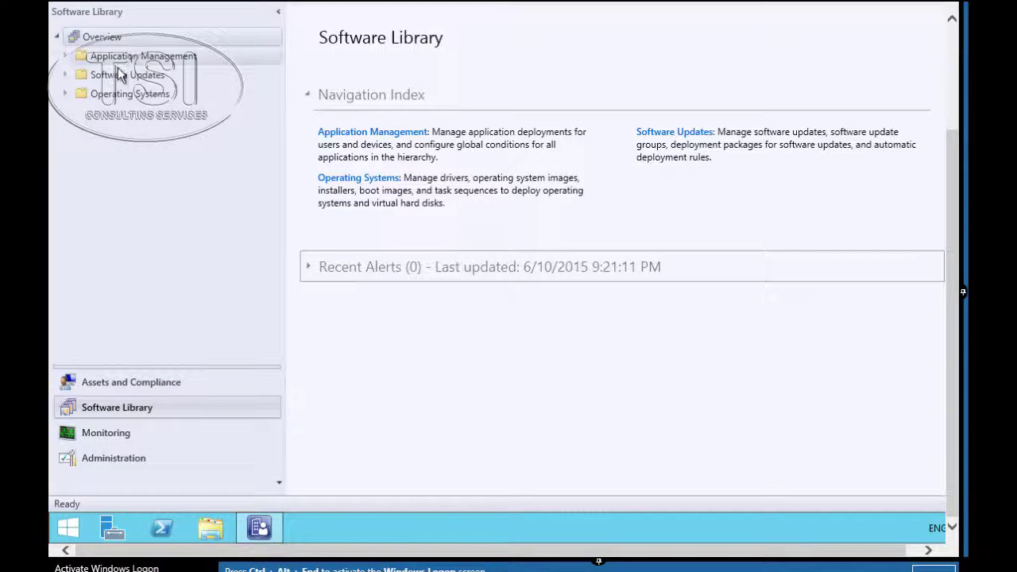
click(67, 57)
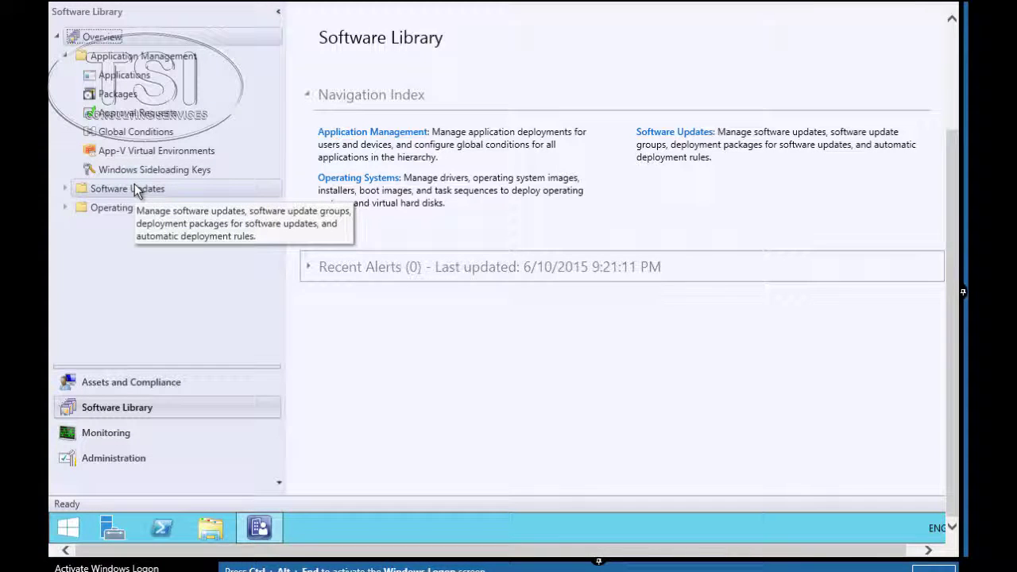
click(106, 77)
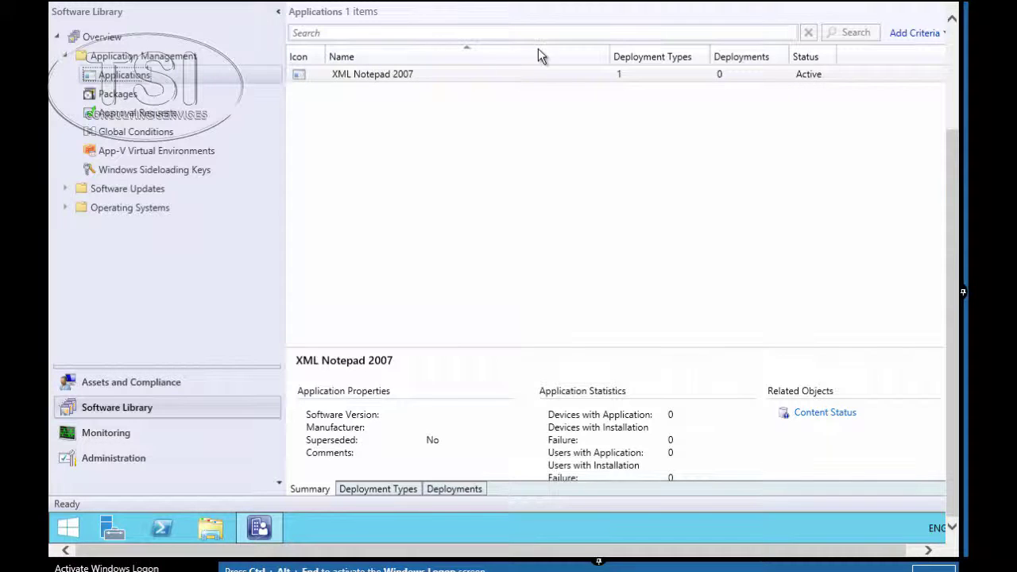
click(338, 74)
Browse Monitoring's Alerts, Queries, Reporting and Site Hierarchy views.
click(135, 429)
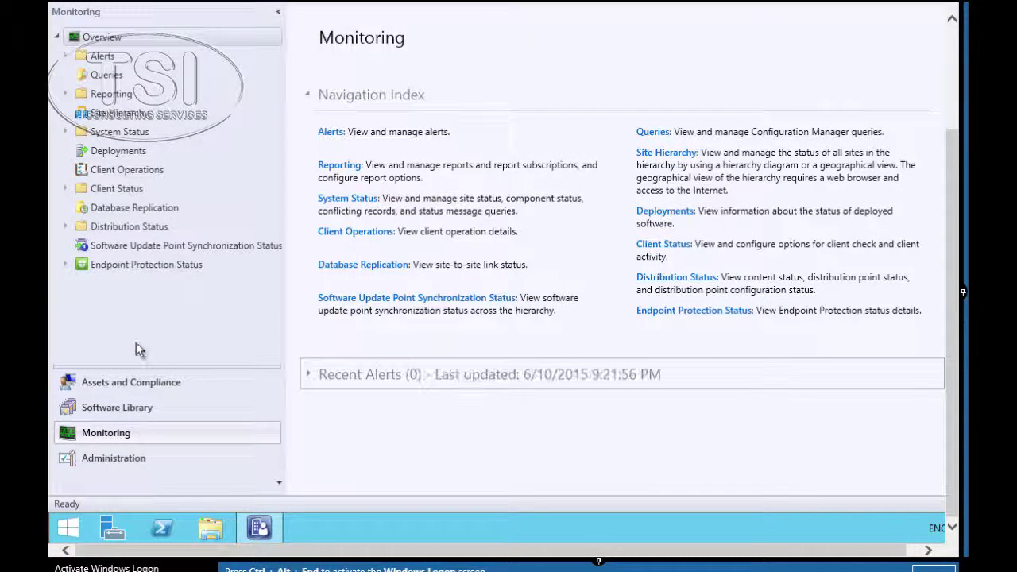
click(115, 66)
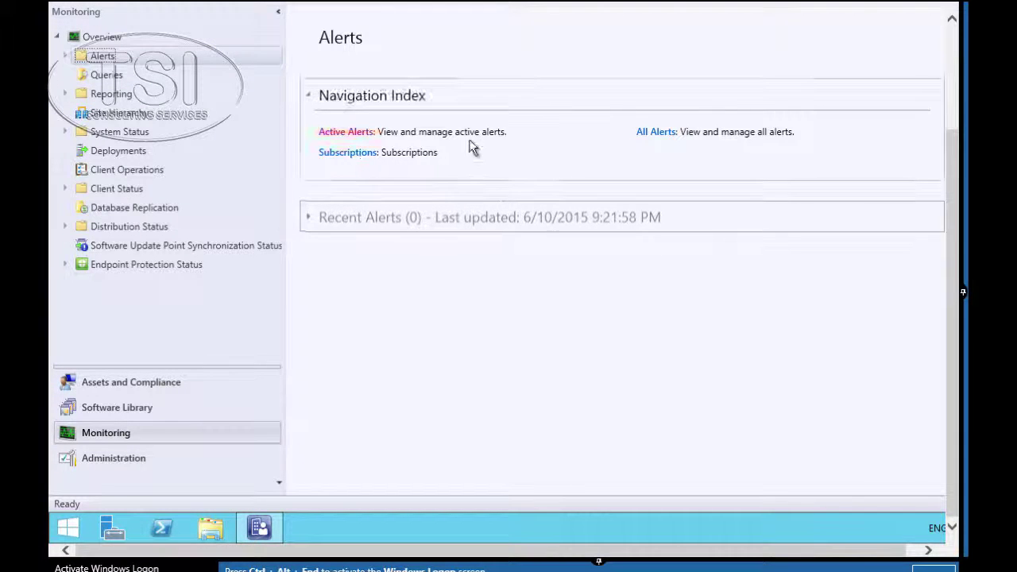
click(109, 76)
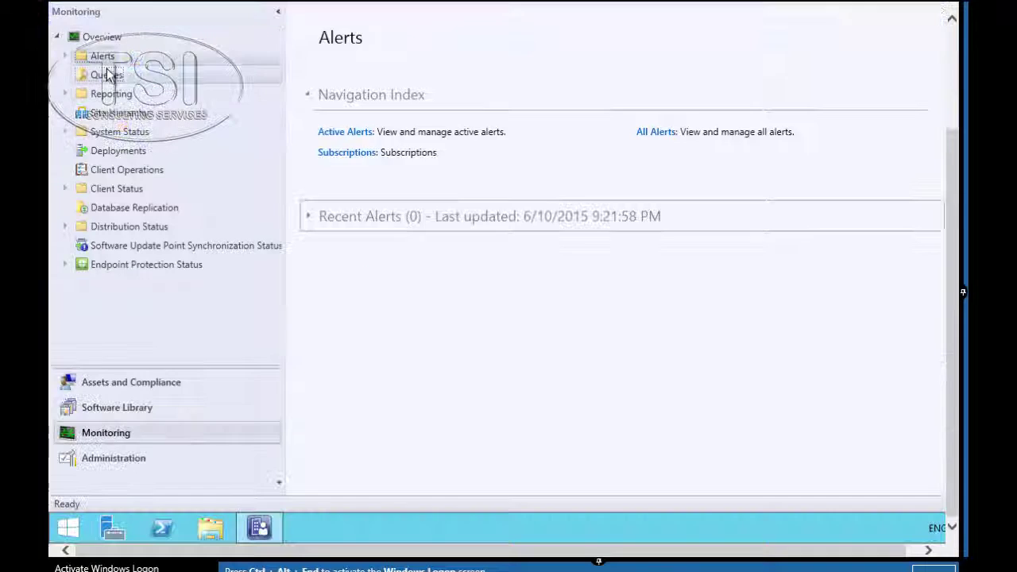
click(111, 95)
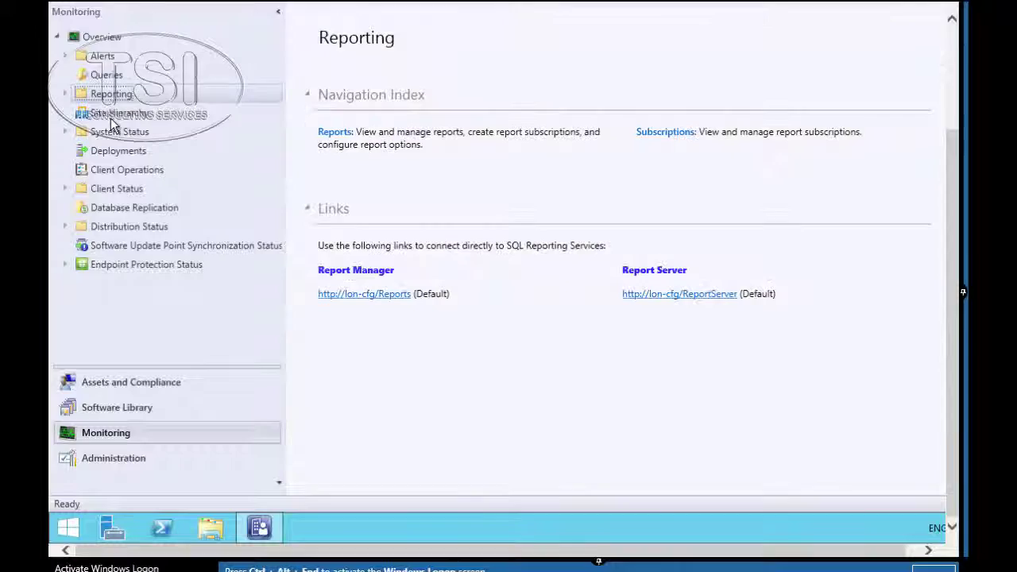
click(111, 115)
Review System Status, Deployments, Client Operations, Client Status subnodes and Endpoint Protection Status.
click(119, 131)
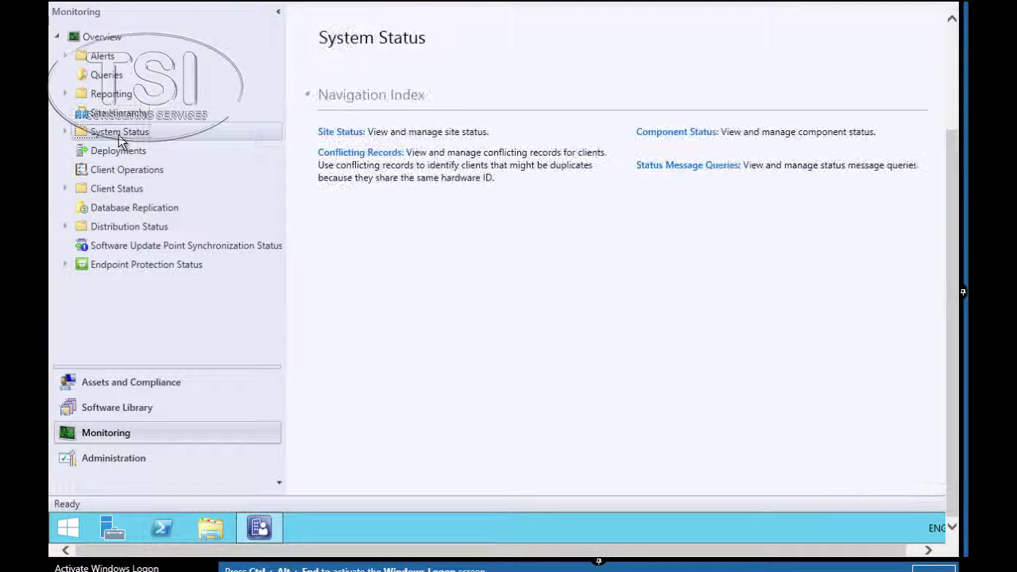
click(119, 151)
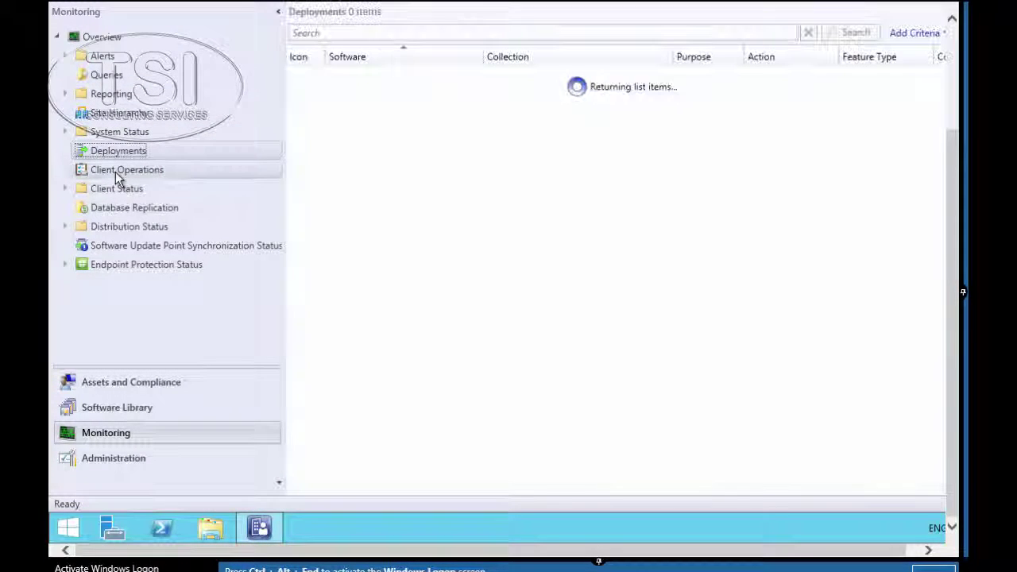
click(115, 170)
click(118, 191)
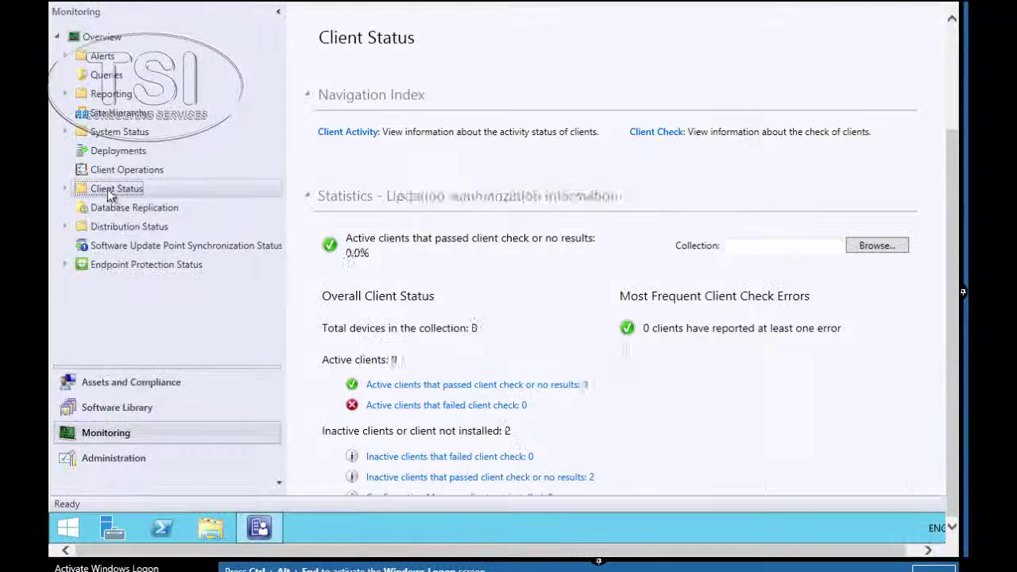
click(65, 189)
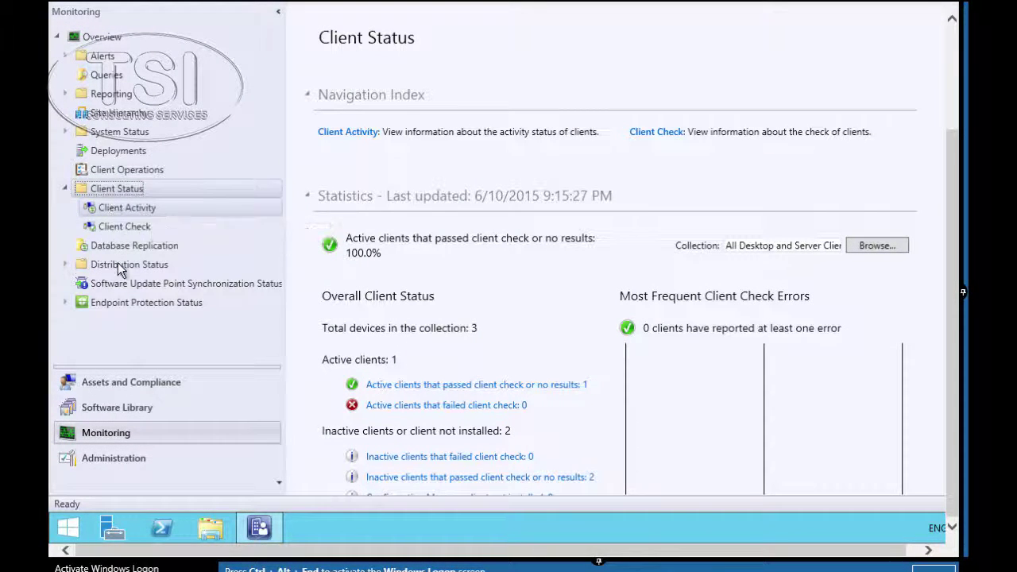
click(109, 304)
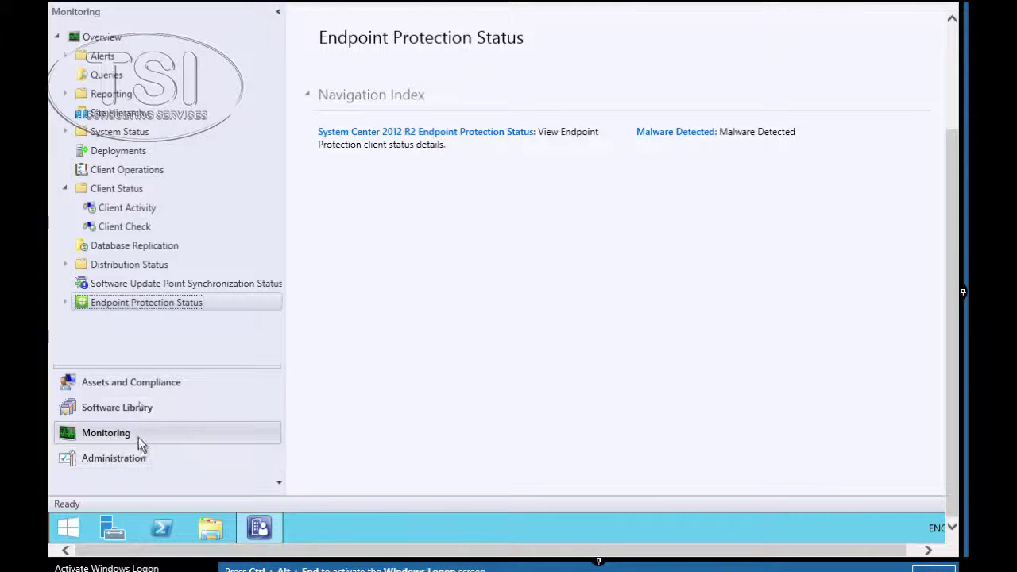
In Administration's Hierarchy Configuration, view Discovery Methods, selecting Heartbeat and Network Discovery.
click(127, 458)
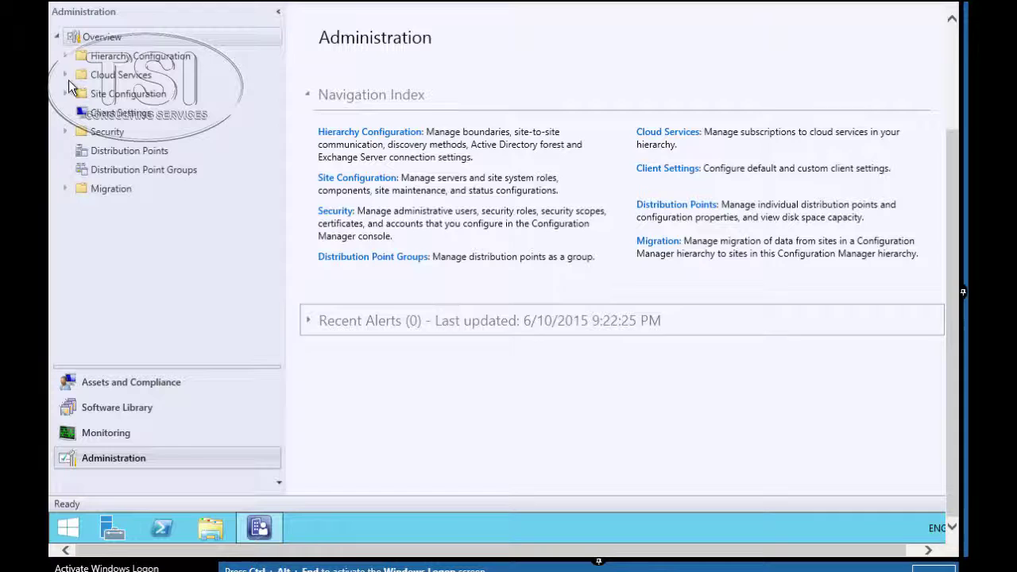
click(65, 56)
click(92, 63)
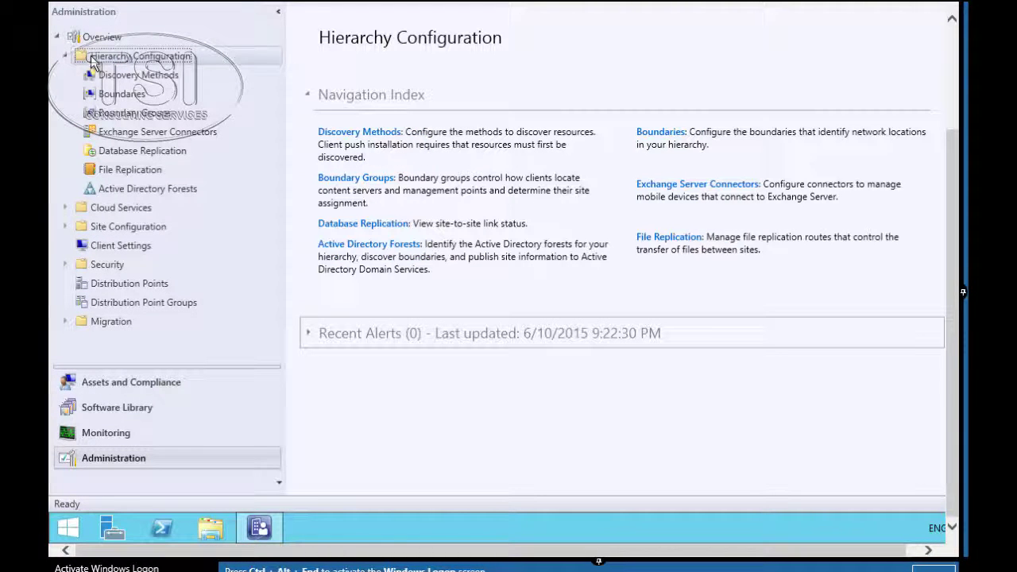
click(118, 79)
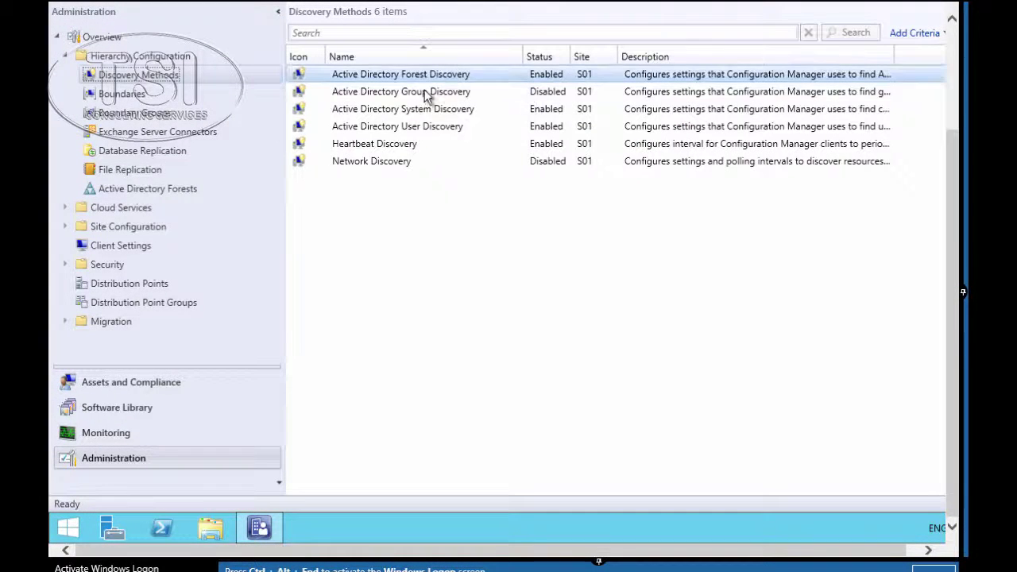
click(405, 144)
click(407, 163)
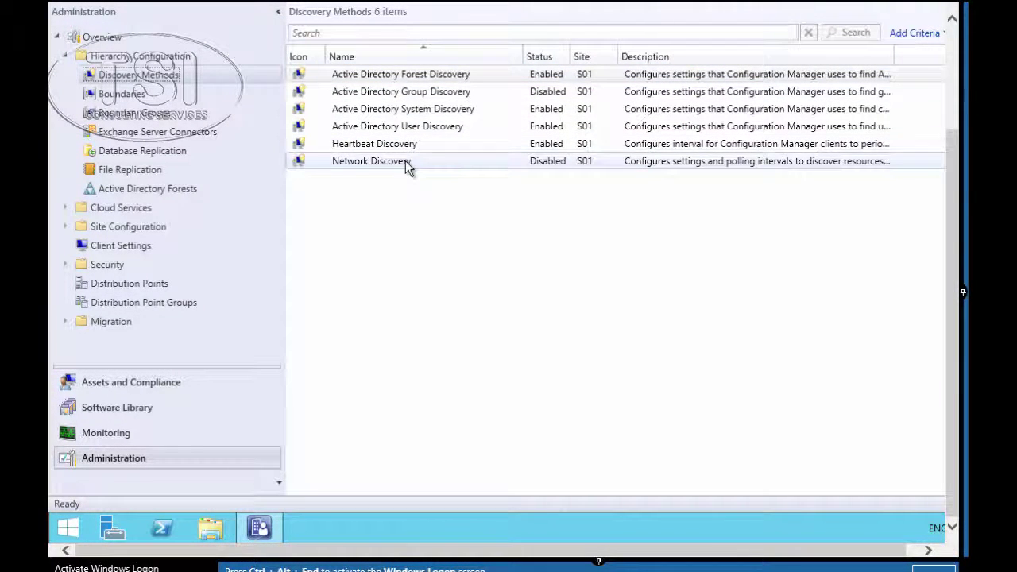
View Boundaries, Boundary Groups, Exchange Server Connectors and Database Replication, then check the console-search objective.
click(123, 95)
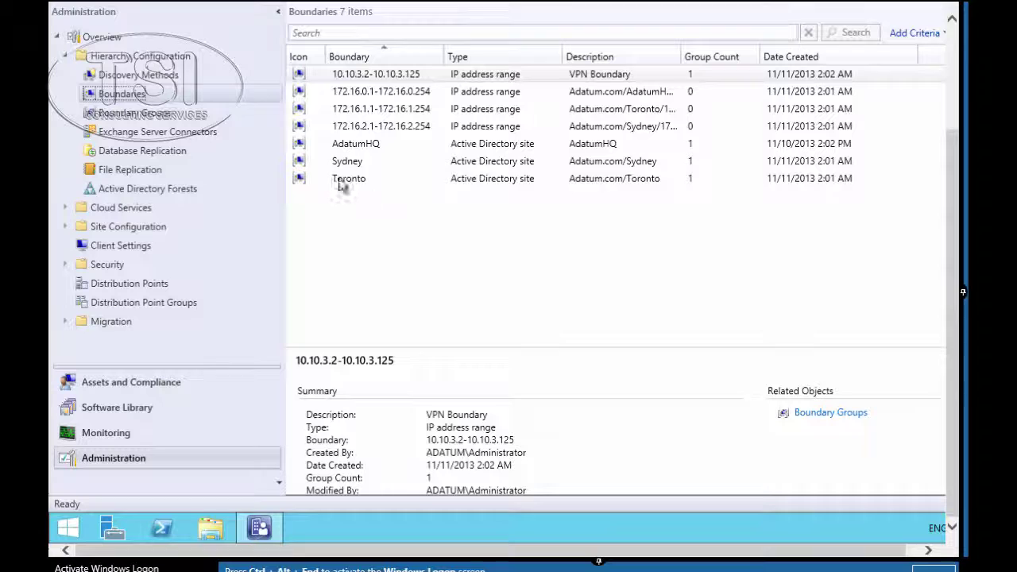
click(119, 113)
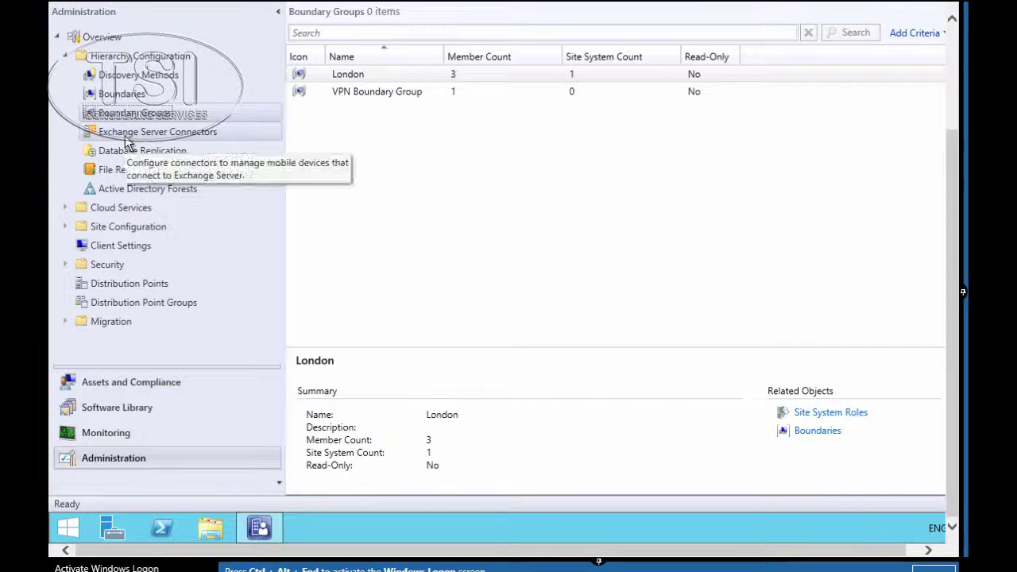
click(129, 134)
click(140, 151)
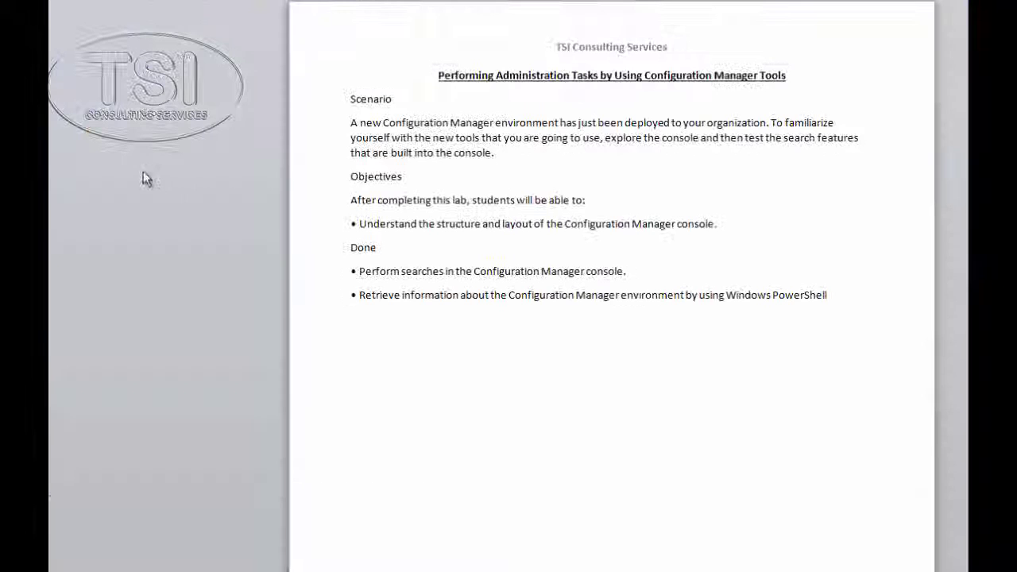
double_click(369, 247)
triple_click(755, 270)
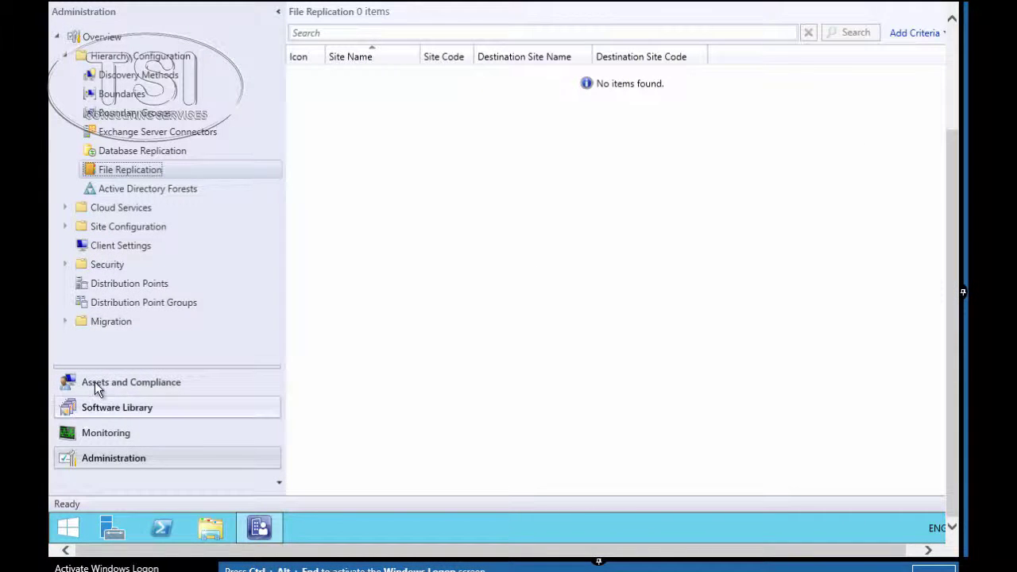
Open the All Systems device collection and add Name as a search criterion.
click(96, 385)
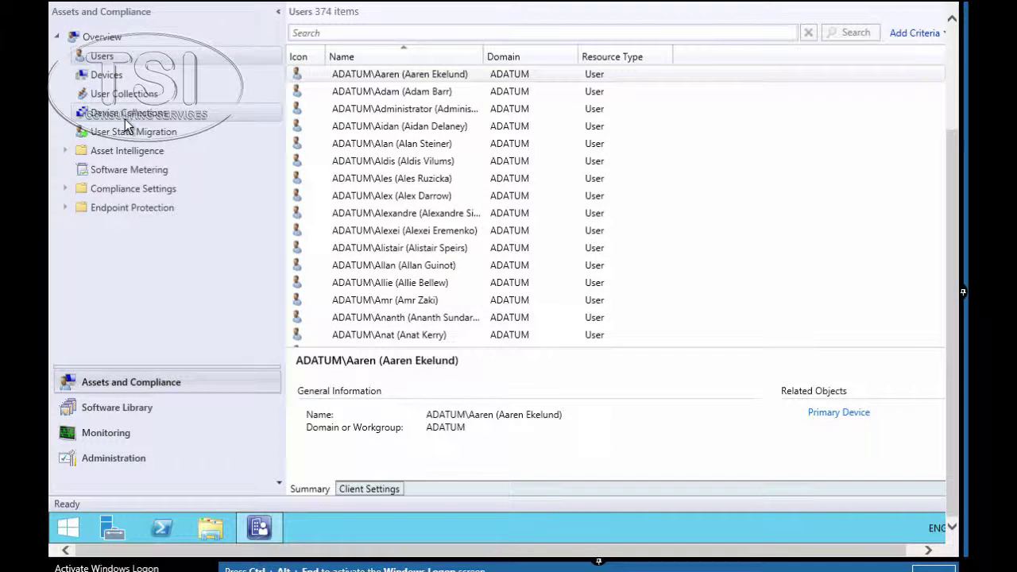
click(124, 116)
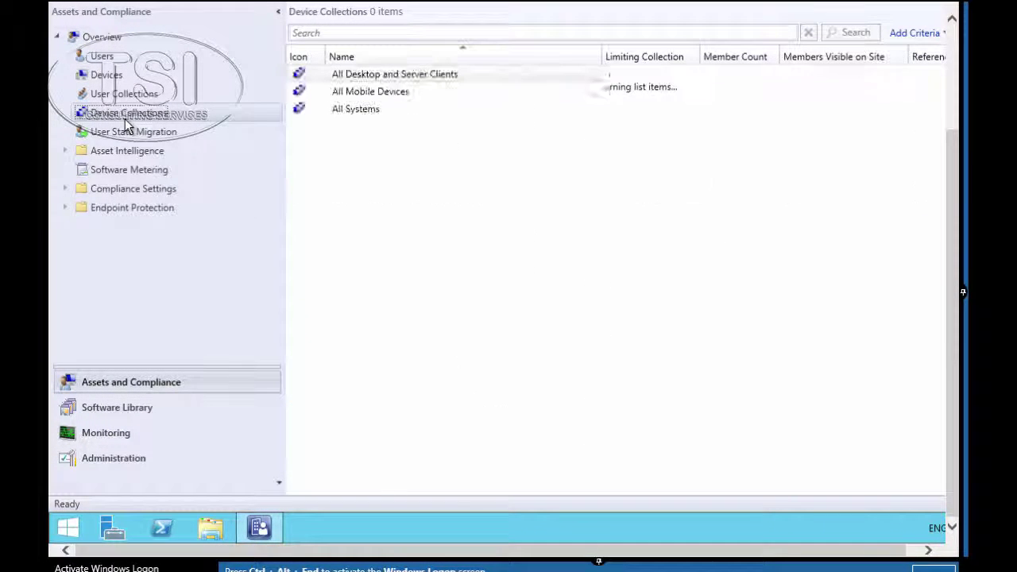
double_click(356, 110)
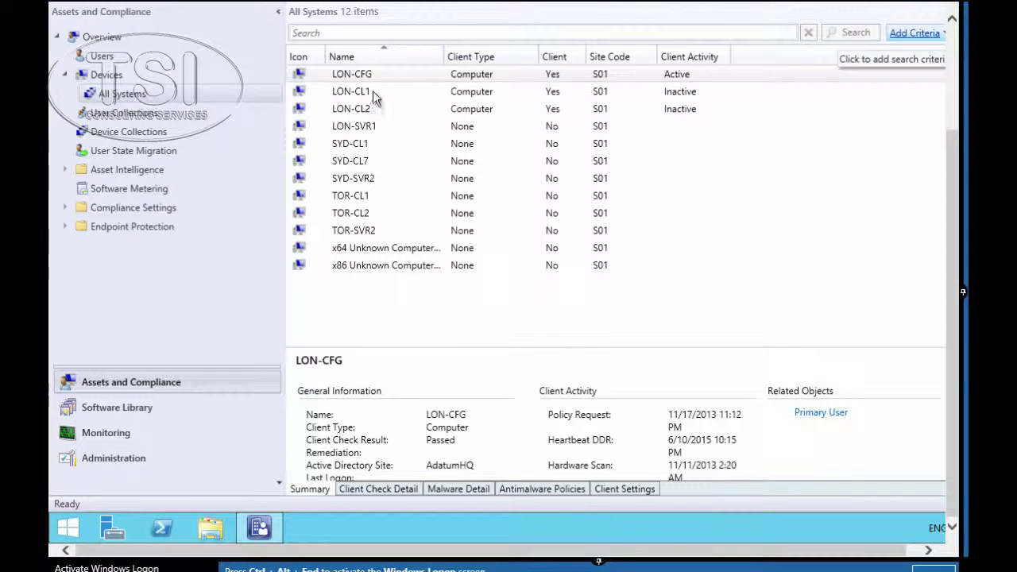
click(912, 35)
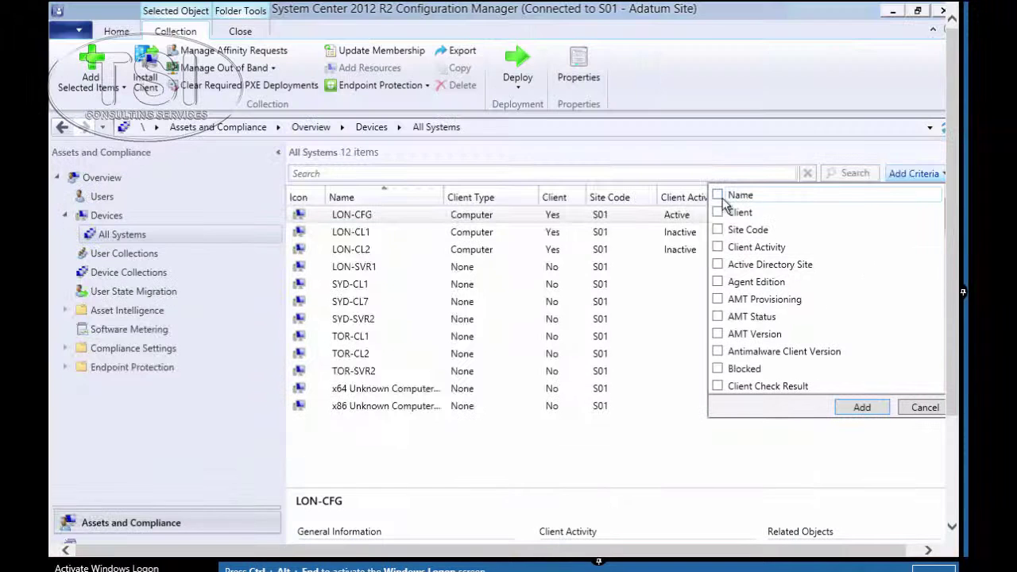
click(718, 195)
click(862, 407)
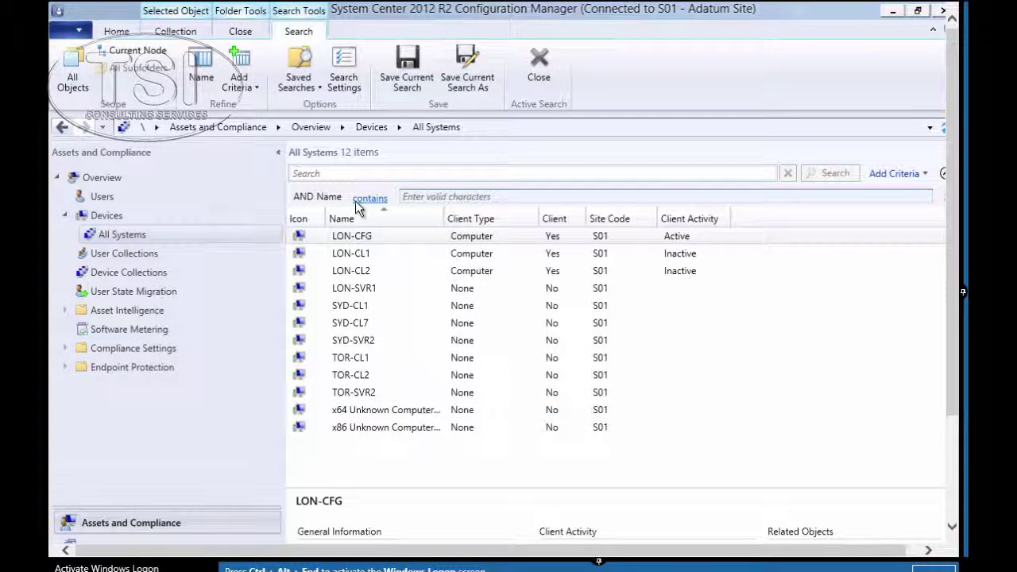
Search for names starting with LON, showing 4 devices, and begin saving it as 'LON Systems'.
click(450, 199)
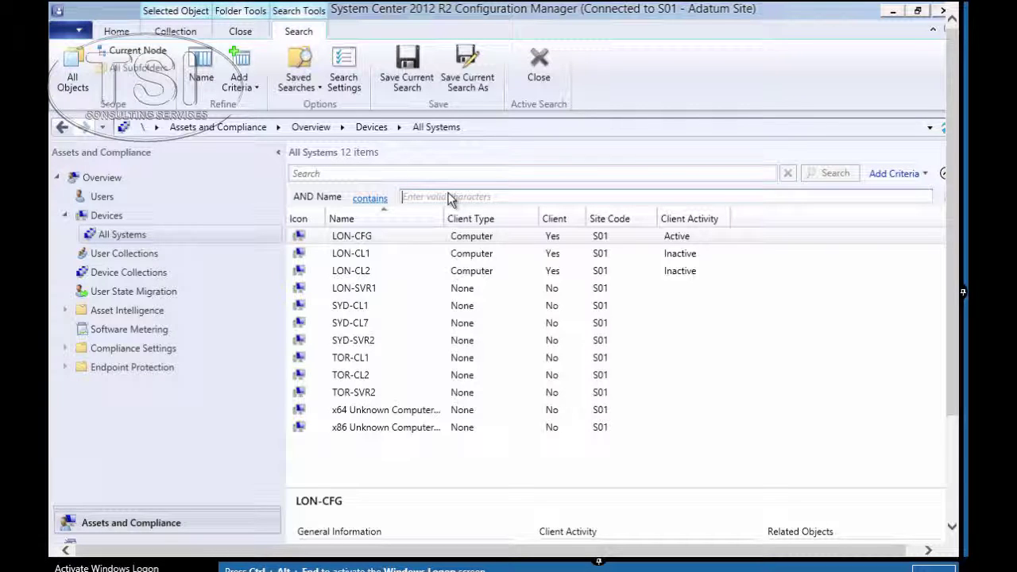
click(370, 199)
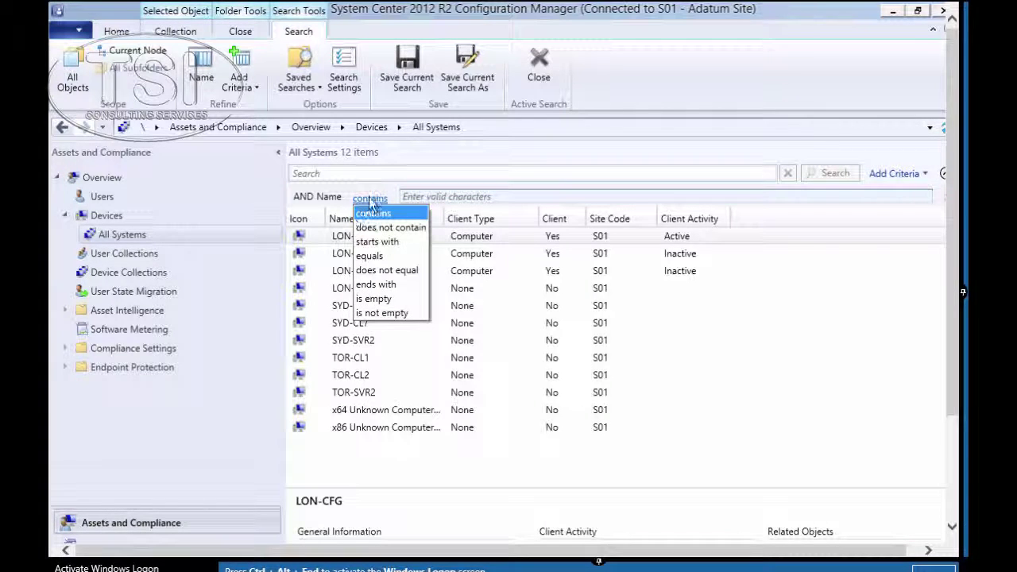
click(368, 242)
click(455, 200)
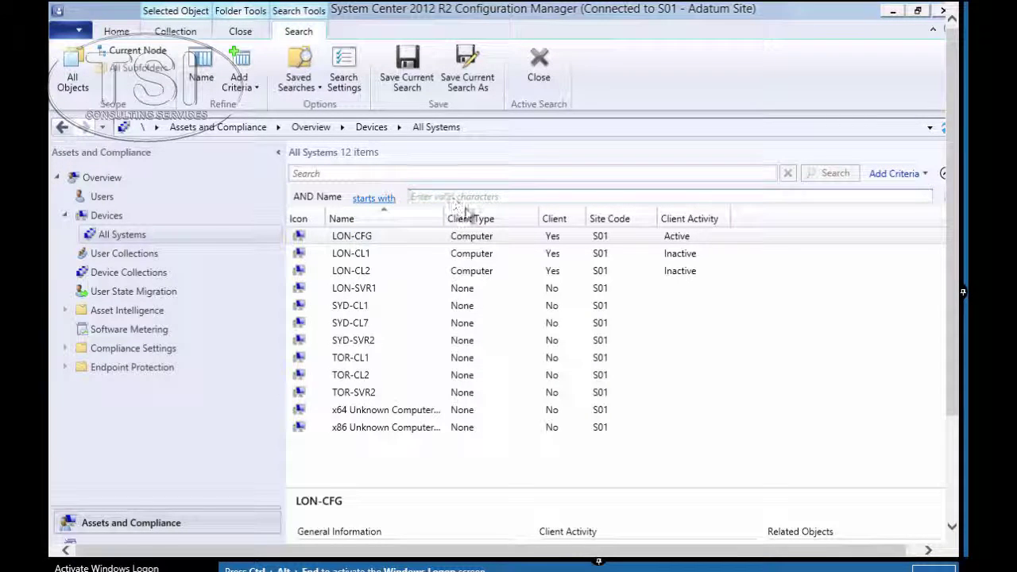
text(LON)
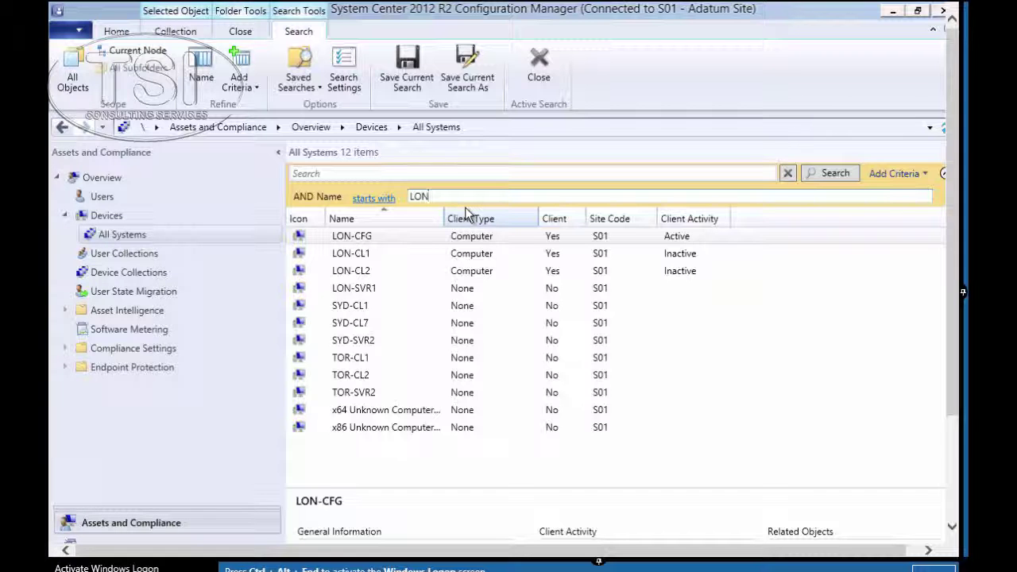
click(834, 173)
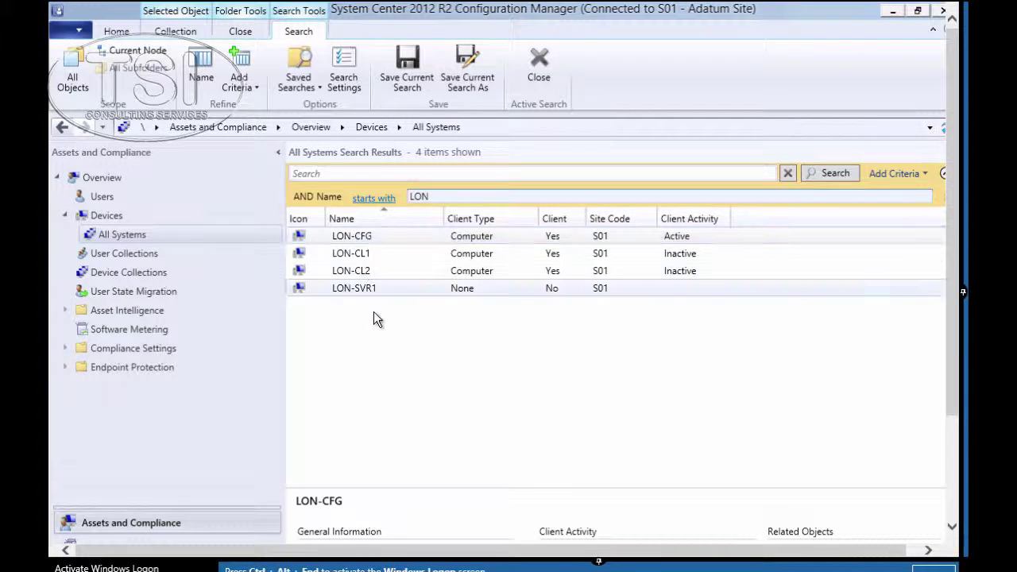
click(413, 70)
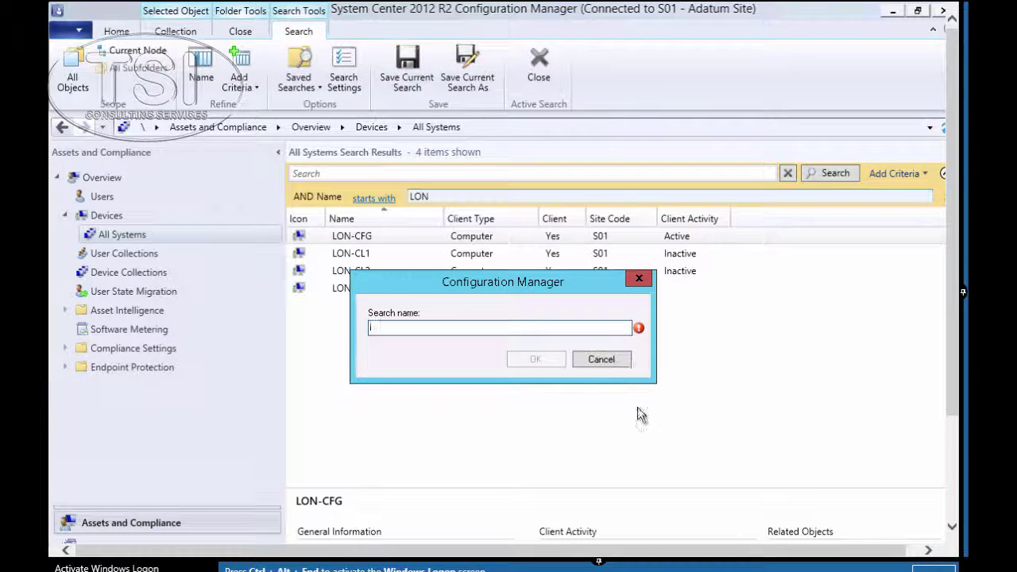
text(LON)
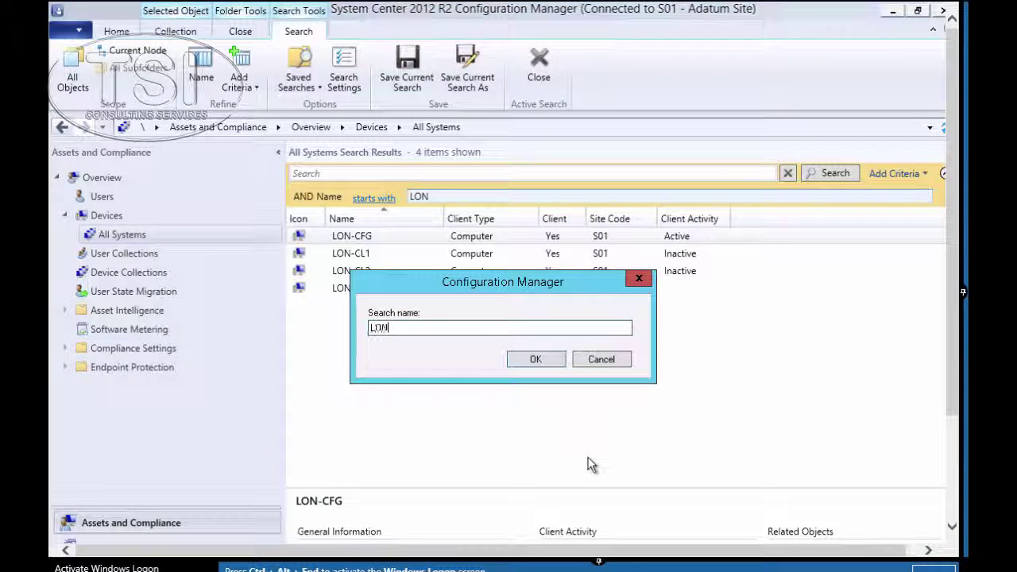
text( Sys)
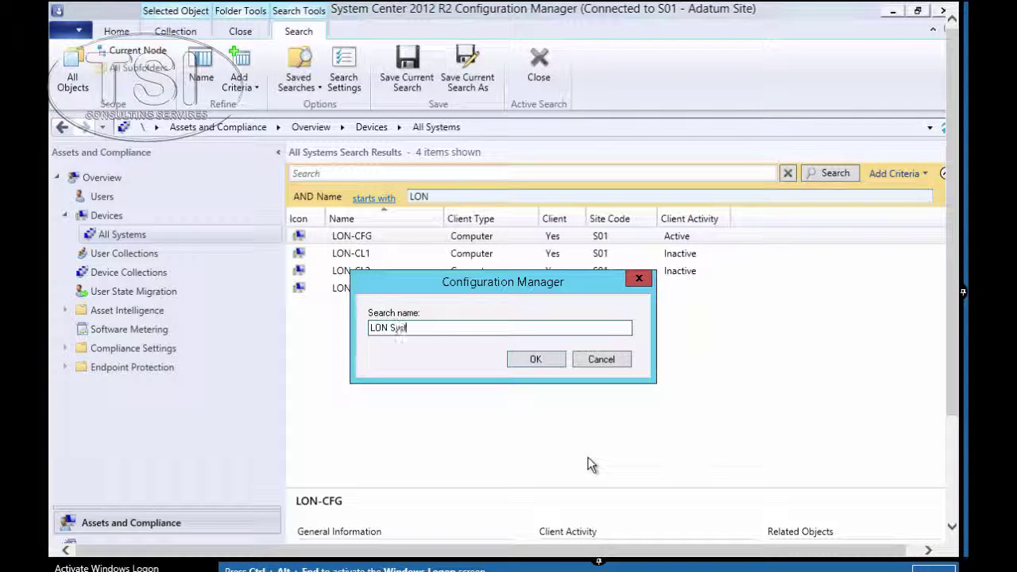
text(tems)
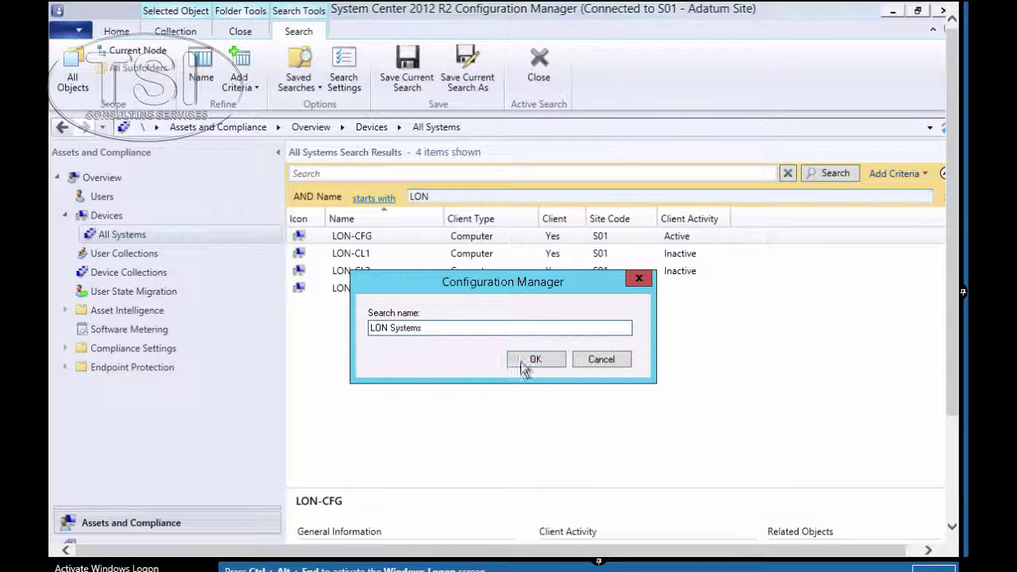
Save the search as 'LON Systems' and bring up the Saved Searches options.
click(523, 360)
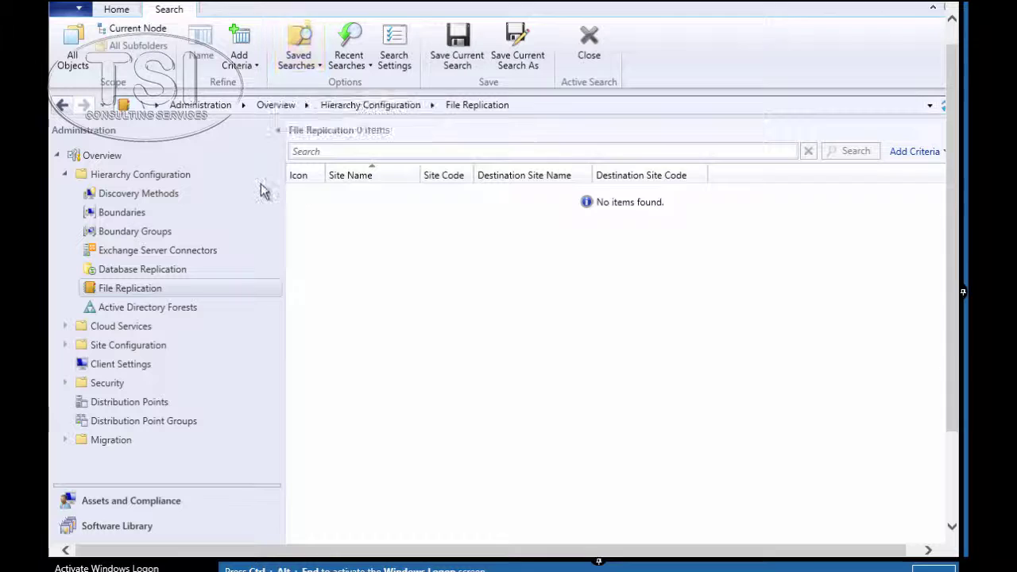
click(317, 65)
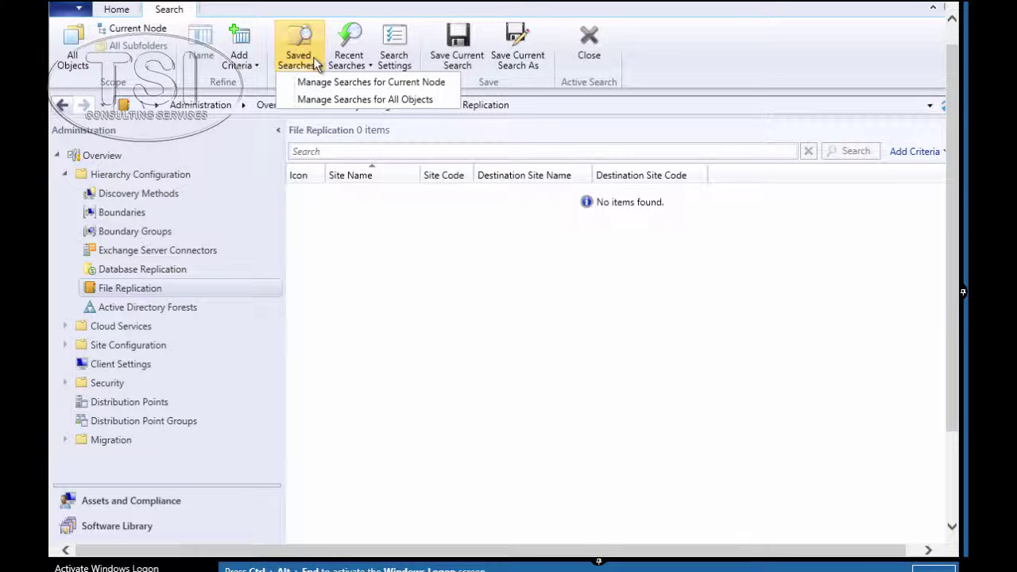
click(298, 62)
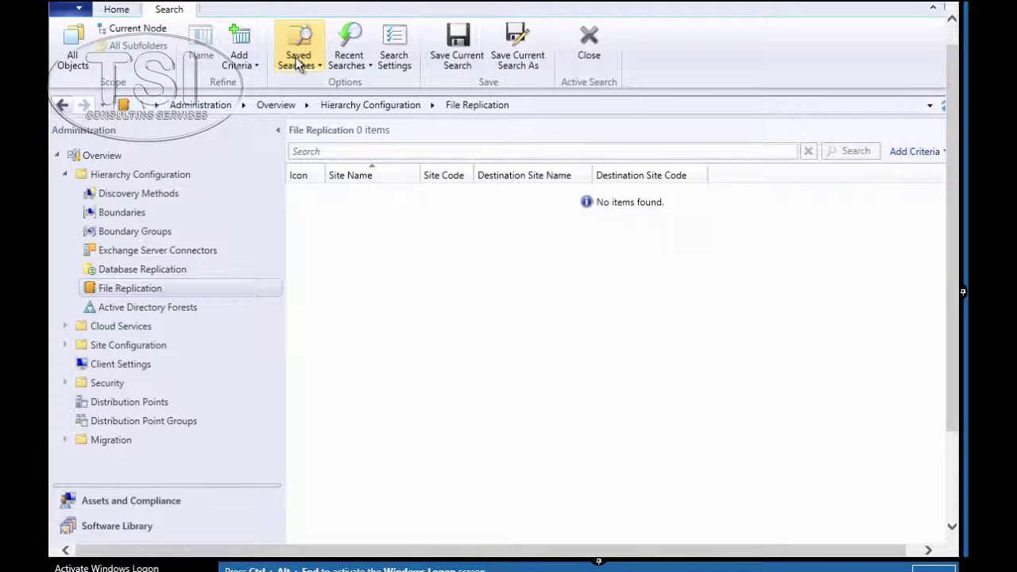
click(296, 57)
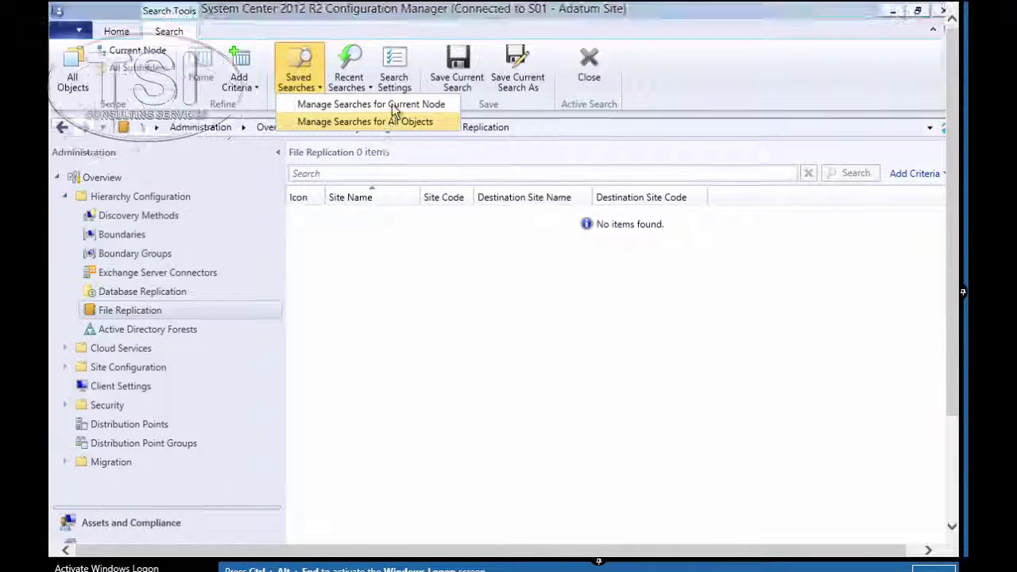
Rerun the recent [All Systems]: Name(LON) search, then show Device Collections.
click(391, 121)
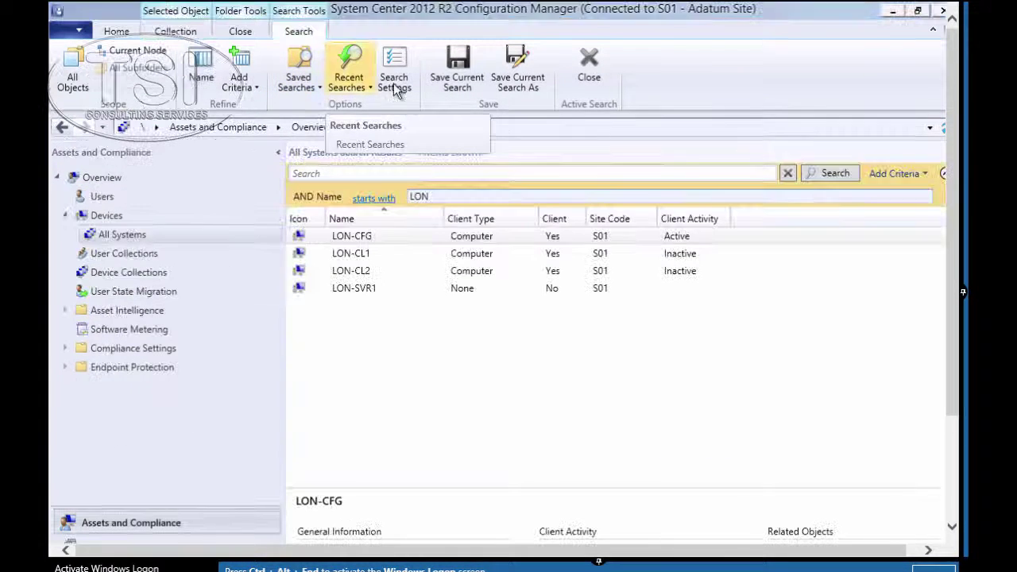
click(370, 89)
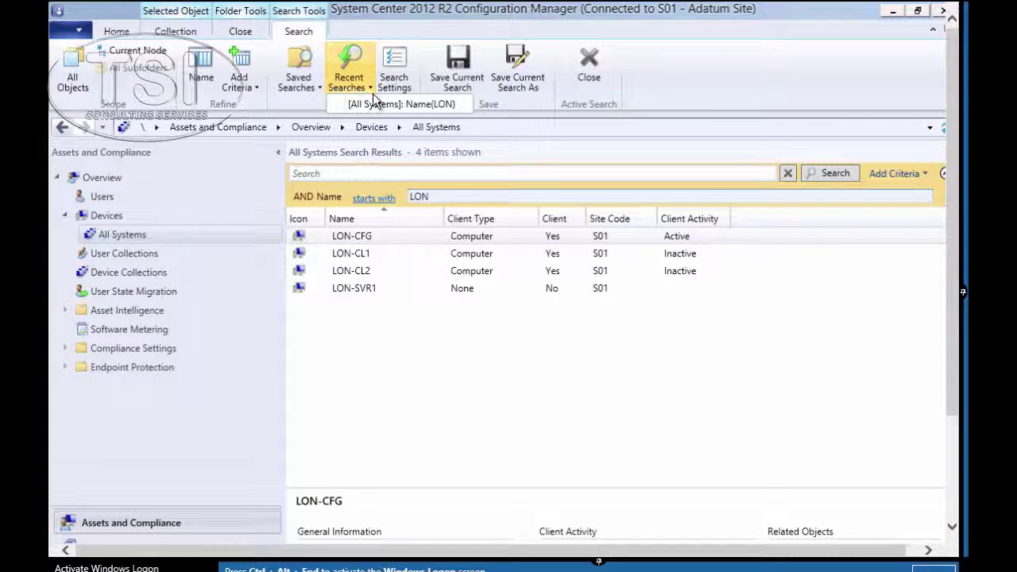
click(376, 102)
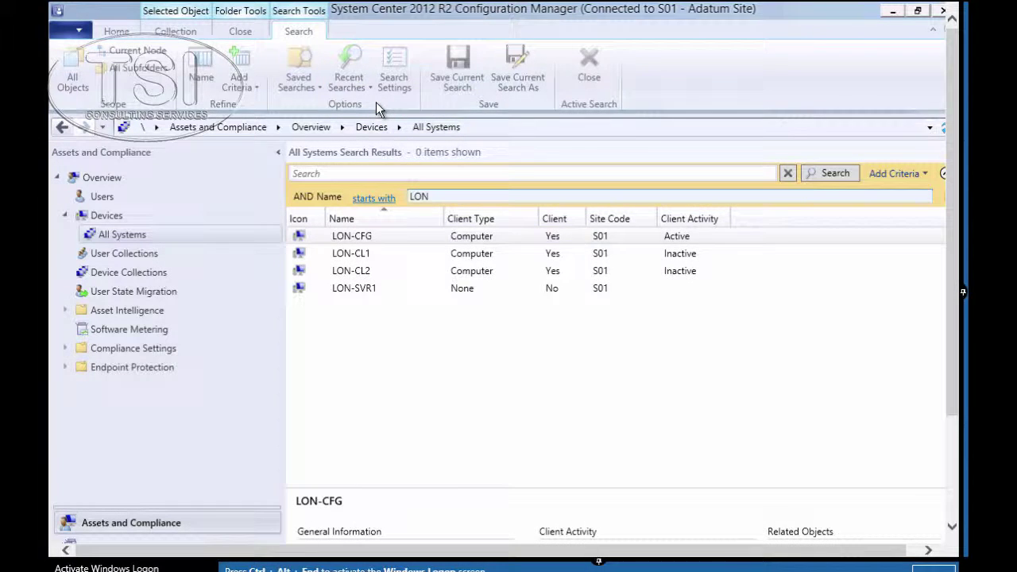
click(120, 273)
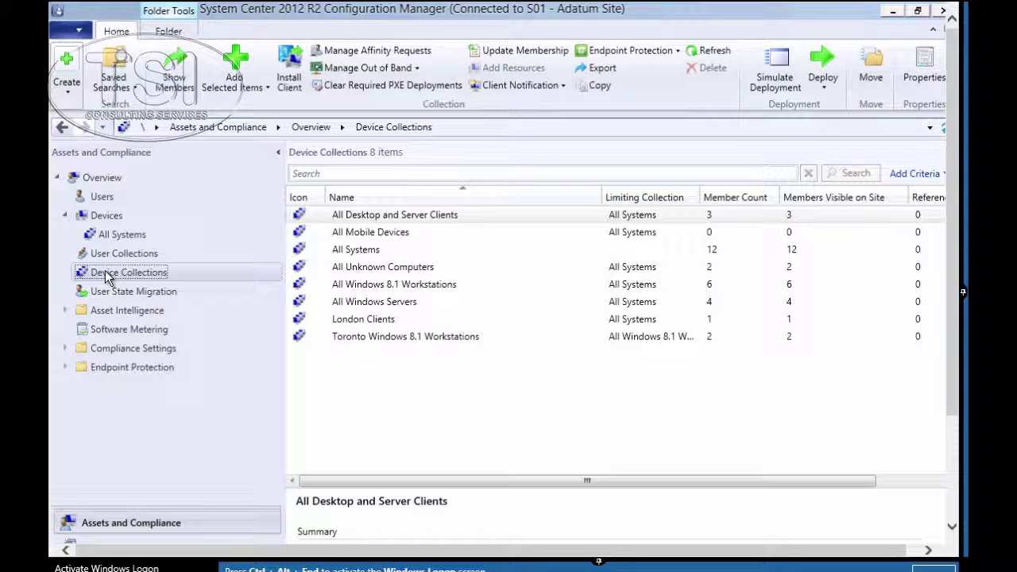
Apply the 'LON Systems' saved search to All Systems, then find the PowerShell paragraph in the lab document.
click(375, 252)
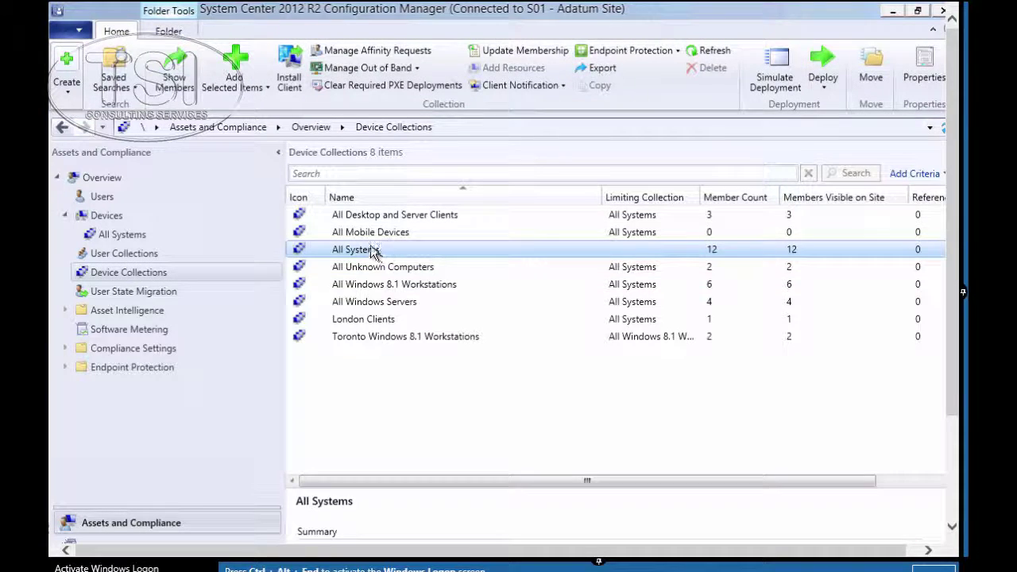
double_click(372, 247)
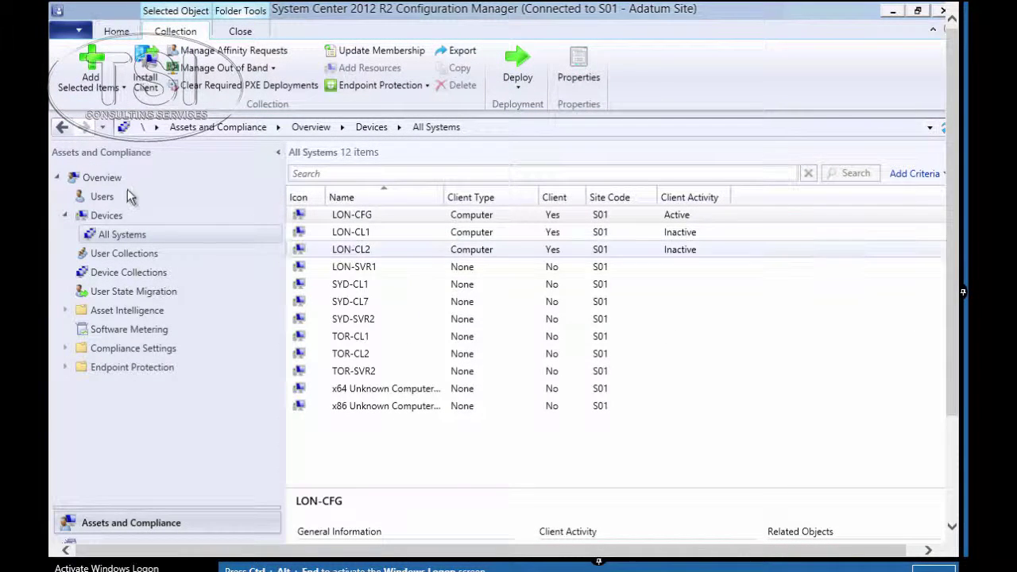
click(117, 33)
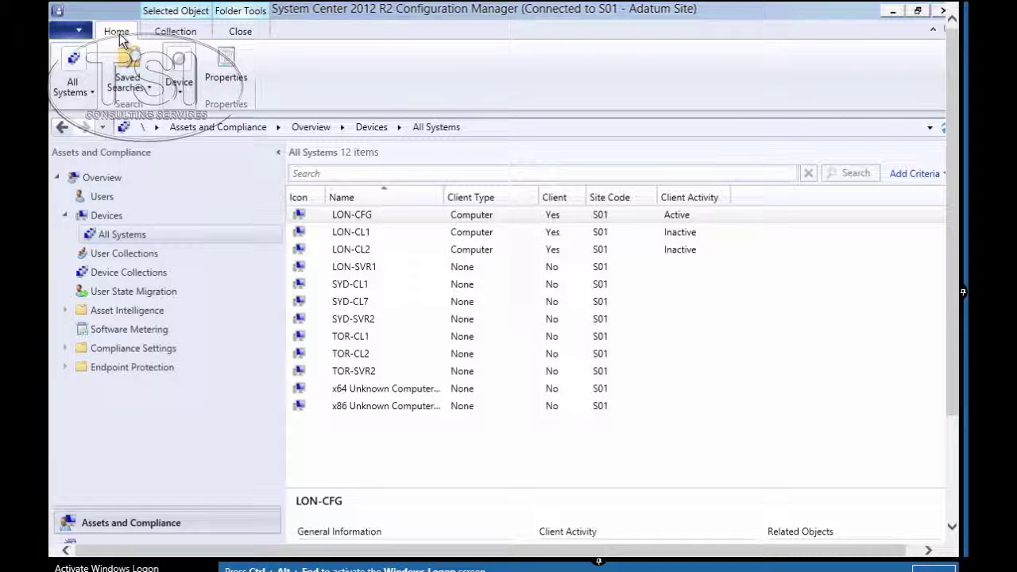
click(149, 89)
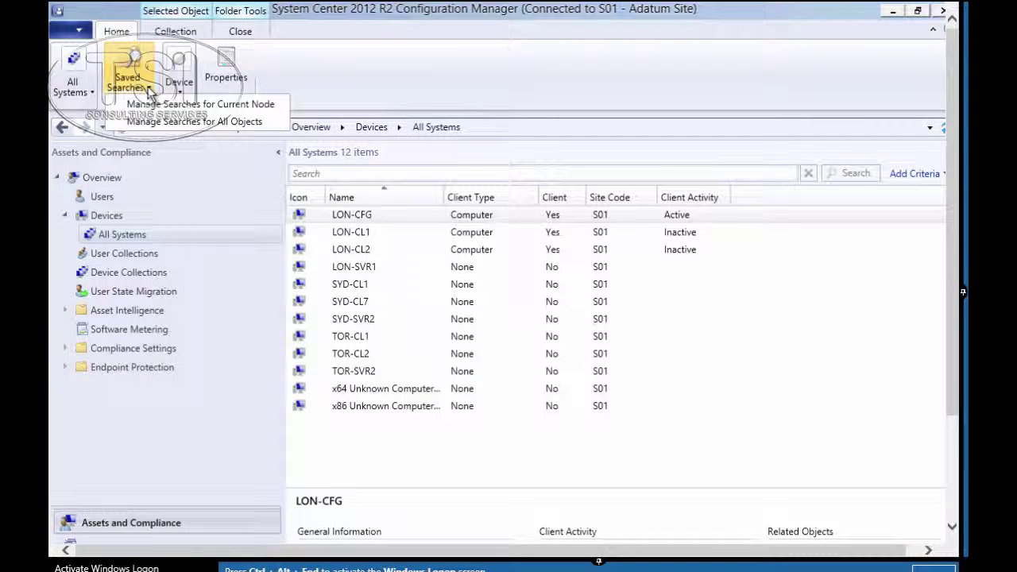
click(151, 104)
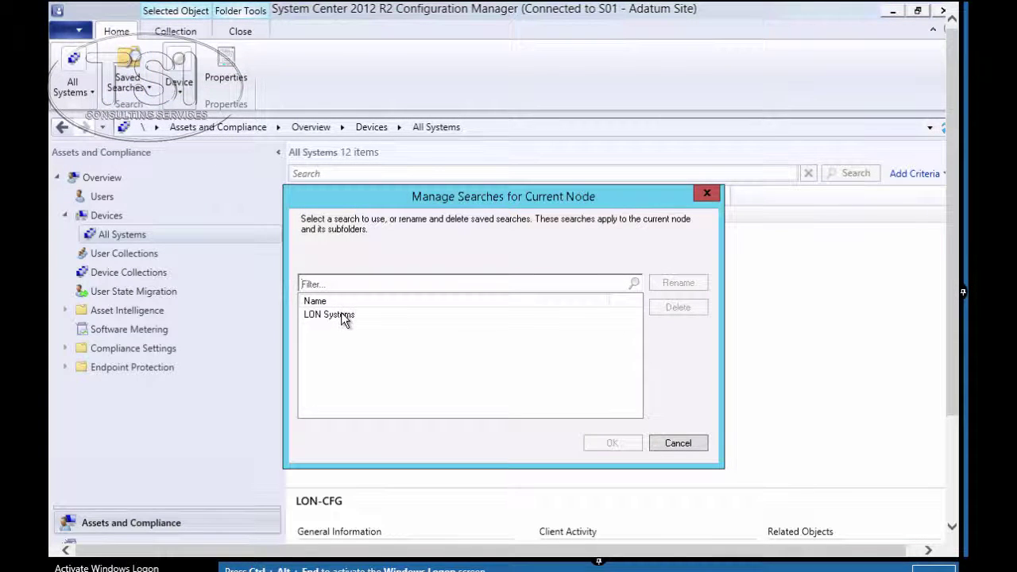
click(342, 313)
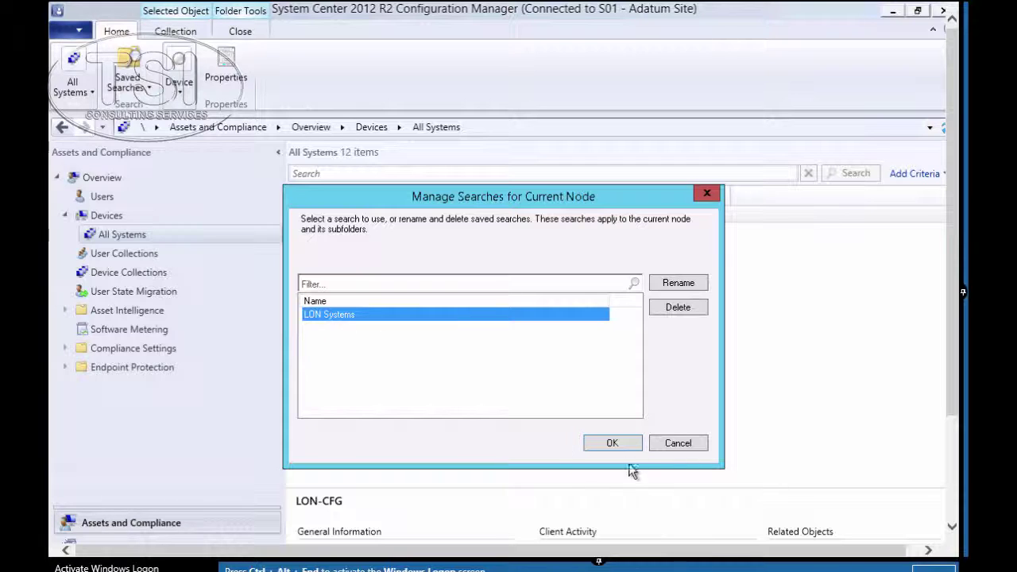
click(639, 441)
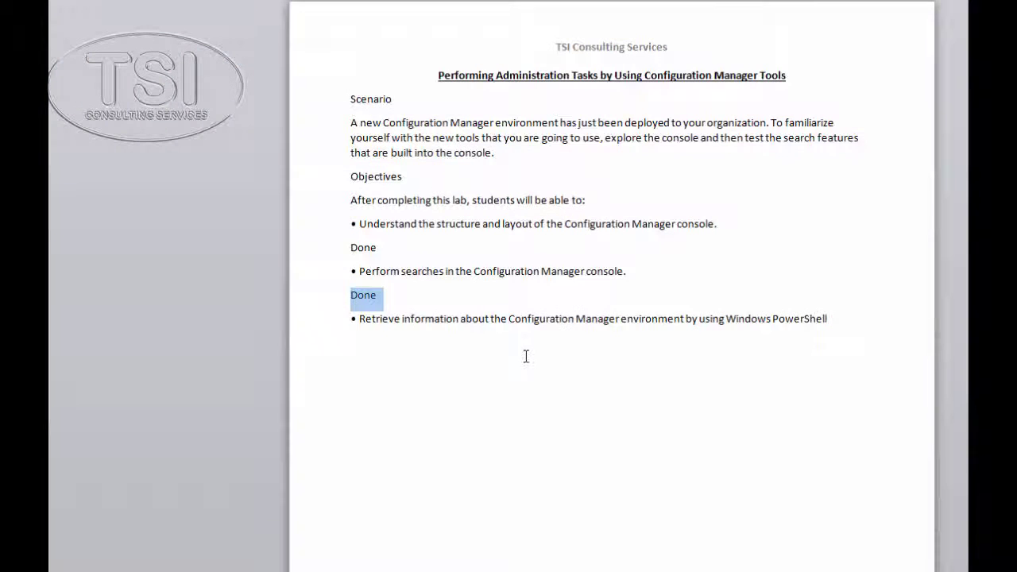
triple_click(525, 356)
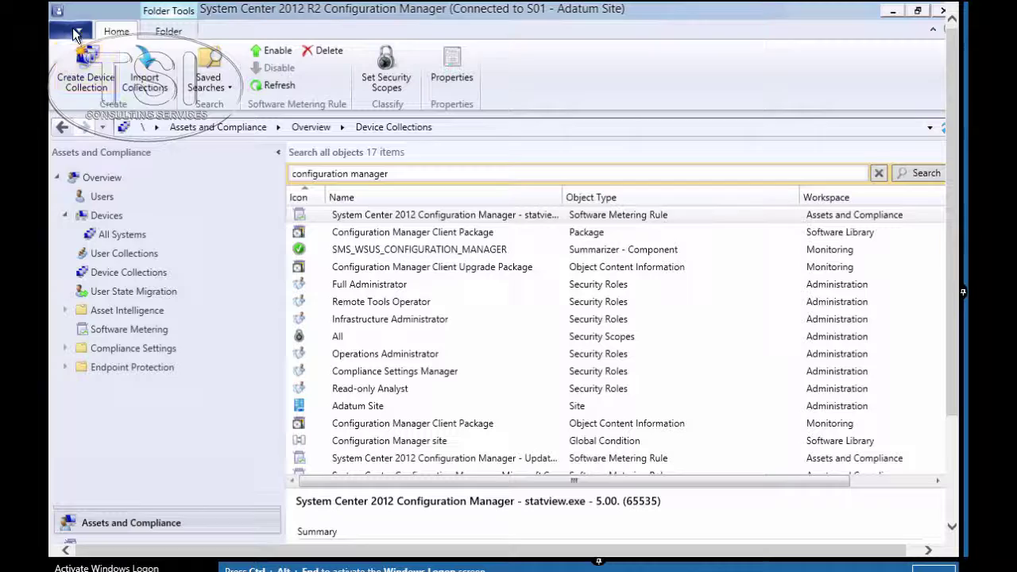
Connect via Windows PowerShell, always trust the publisher, and paste Get-Command -Module ConfigurationManager | Out-GridView.
click(76, 31)
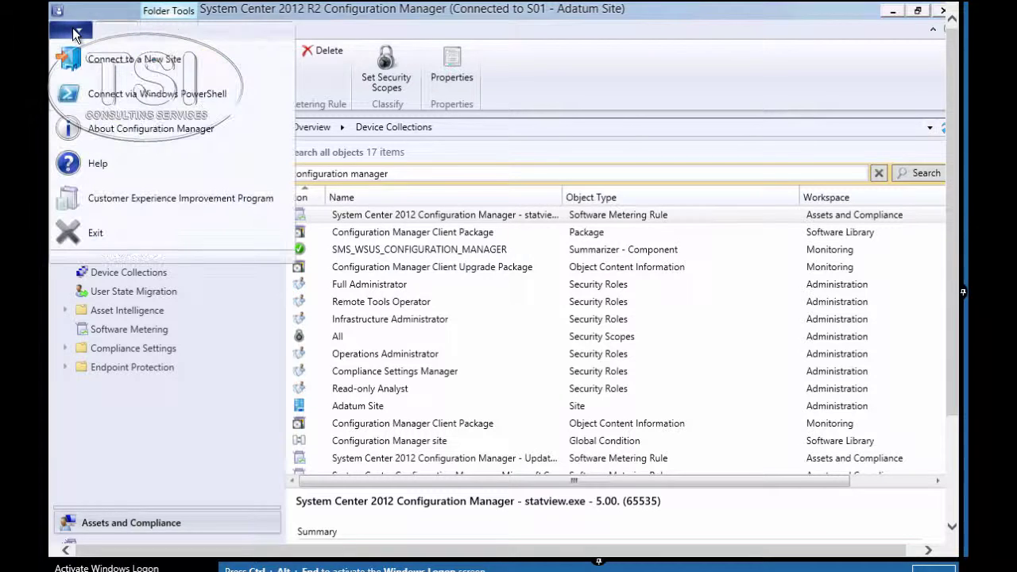
click(109, 96)
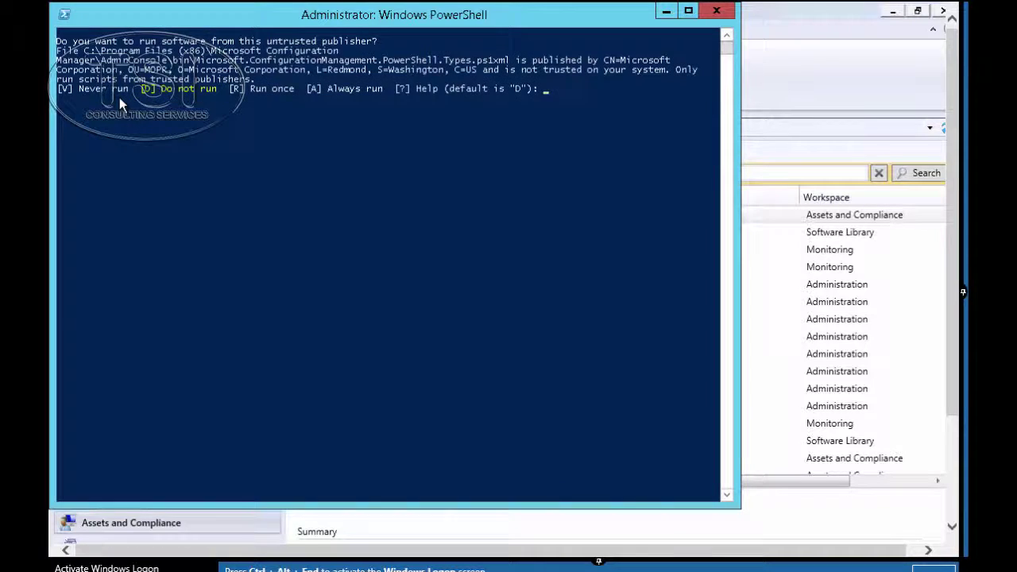
click(547, 94)
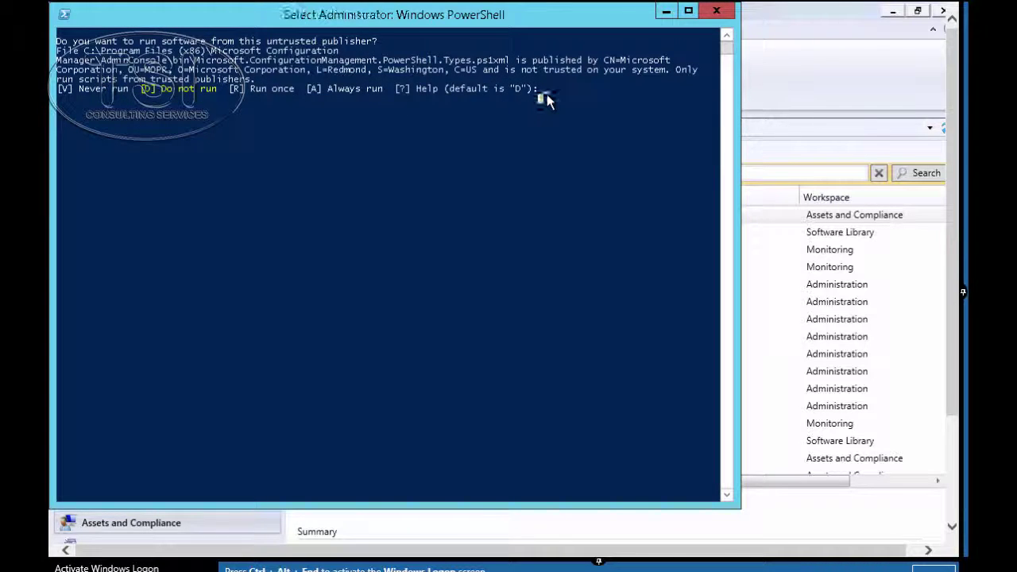
text(A)
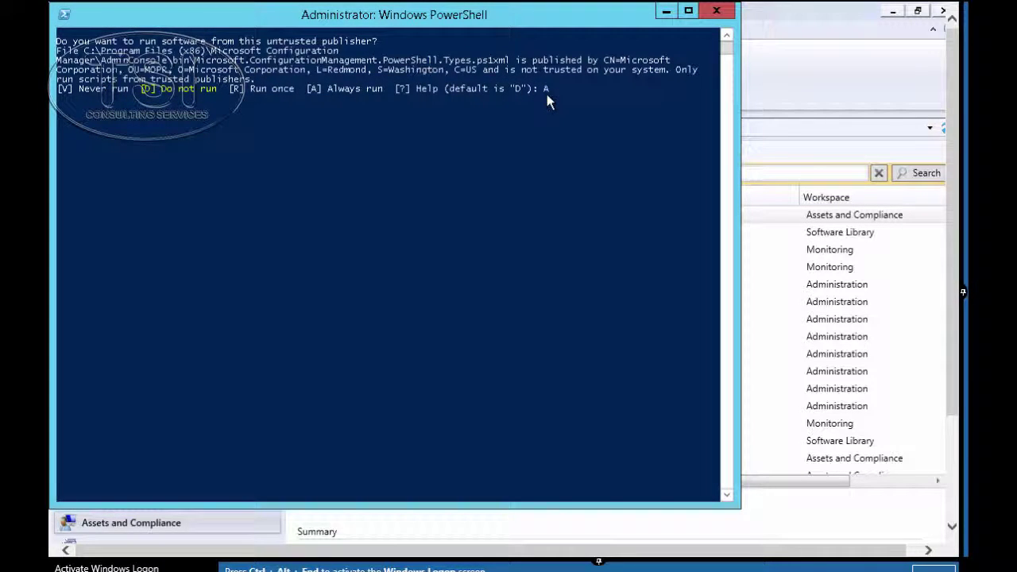
key(Return)
right_click(546, 94)
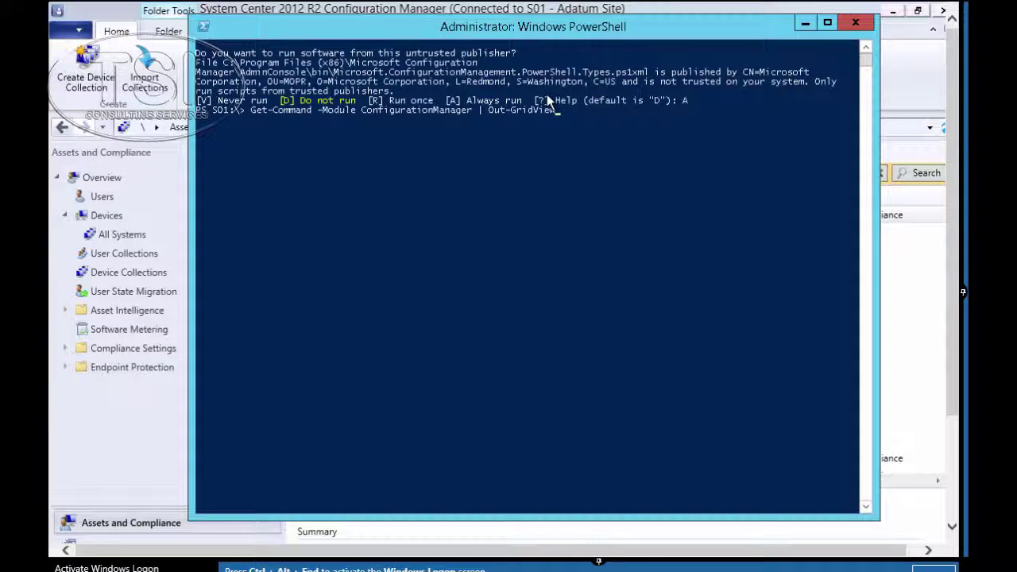
Show and close the cmdlet grid, then run Get-CMDevice | ft Name,ADSitename,Sitecode,DeviceOS.
key(Return)
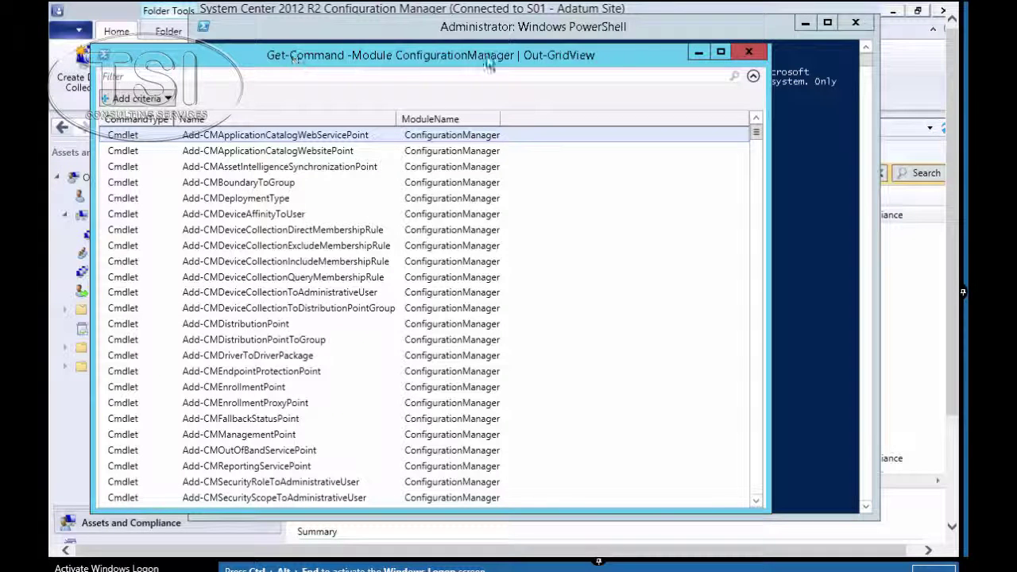
click(749, 53)
right_click(763, 57)
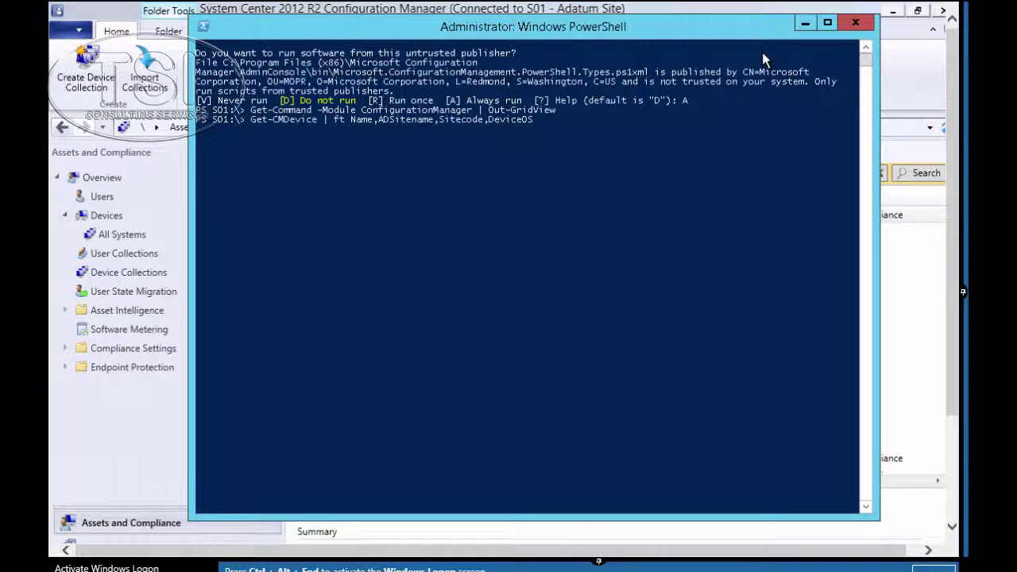
key(Return)
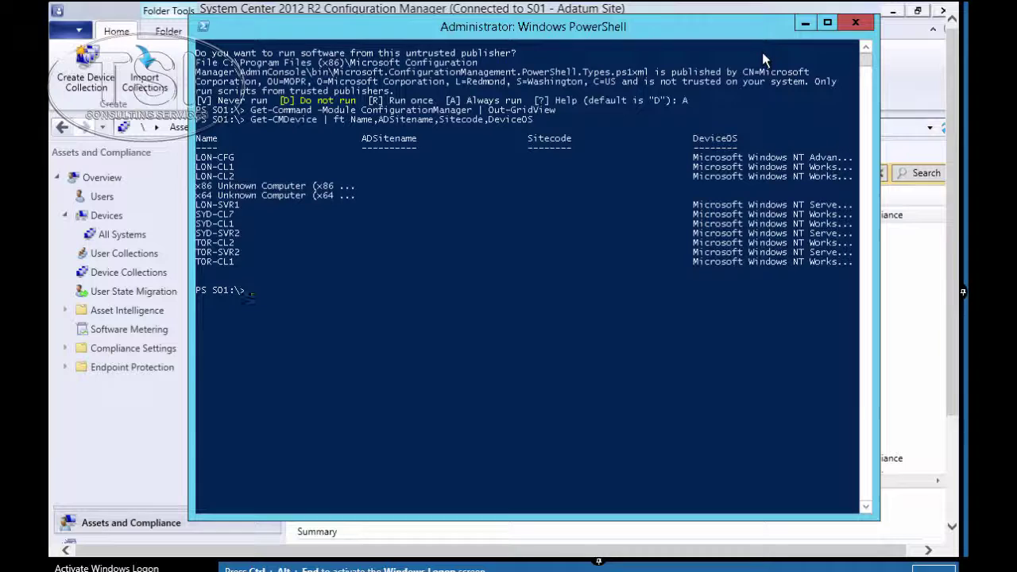
Run Get-CMDistributionPoint, Get-CMManagementPoint and Get-CMApplication queries with ft column selections.
click(287, 298)
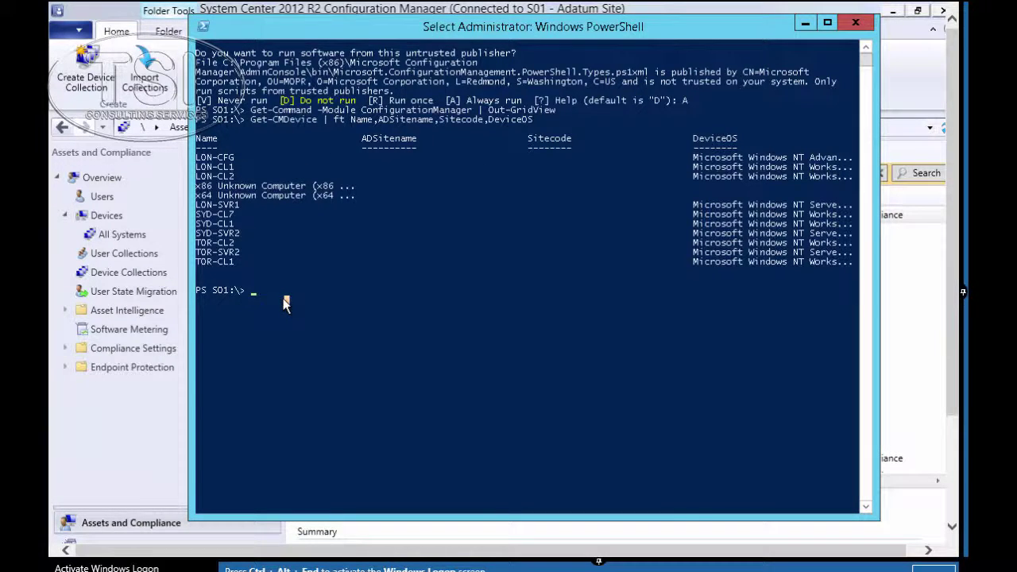
text(Get-CMDistributionPoint)
key(Return)
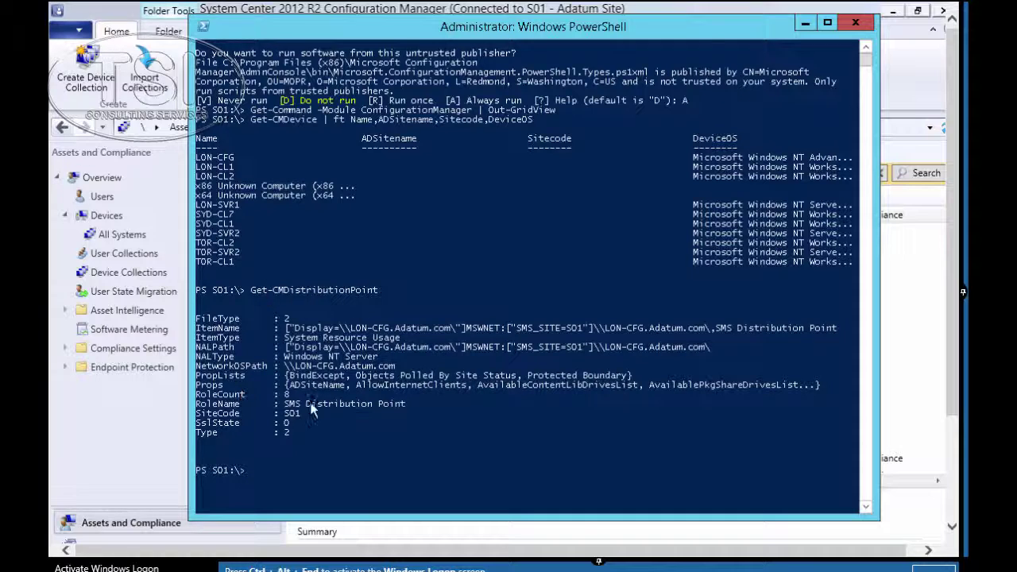
text(Get-CMManagementPoint | ft NetworkOSPath, Rolename, SiteCode, RoleCount)
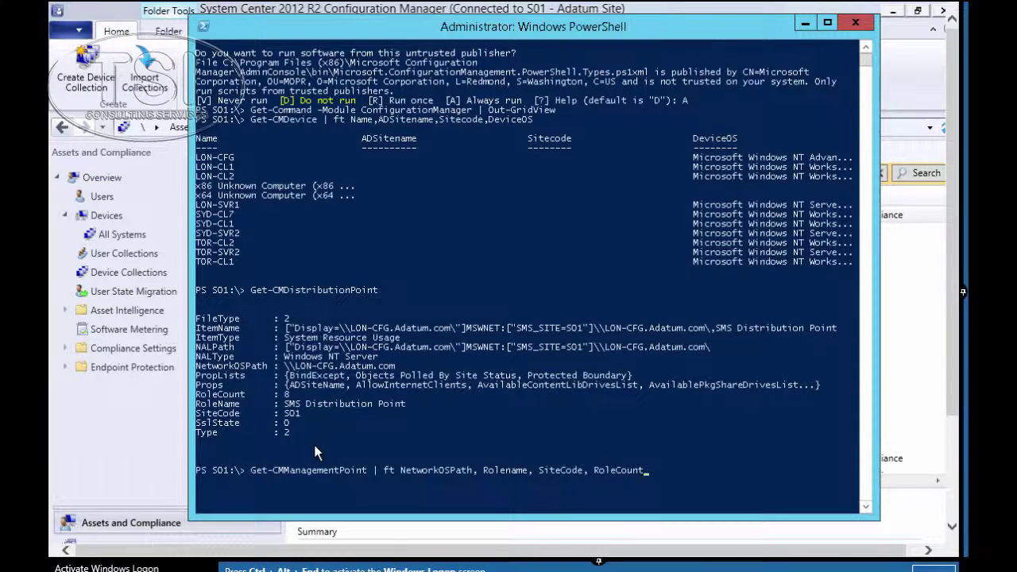
key(Return)
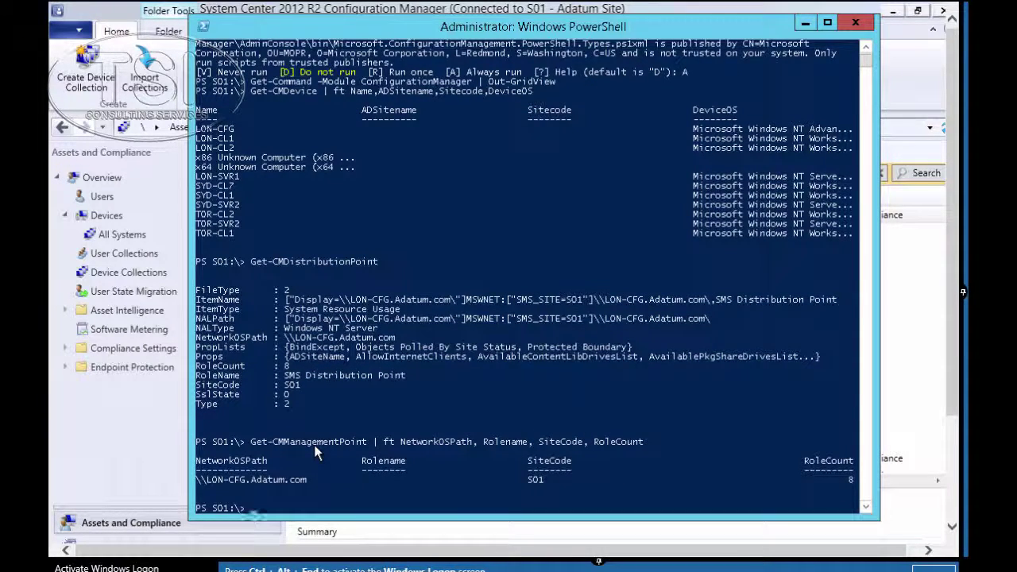
text(Get-CMApplication | ft LocalizedDisplayName, SourceSite)
key(Return)
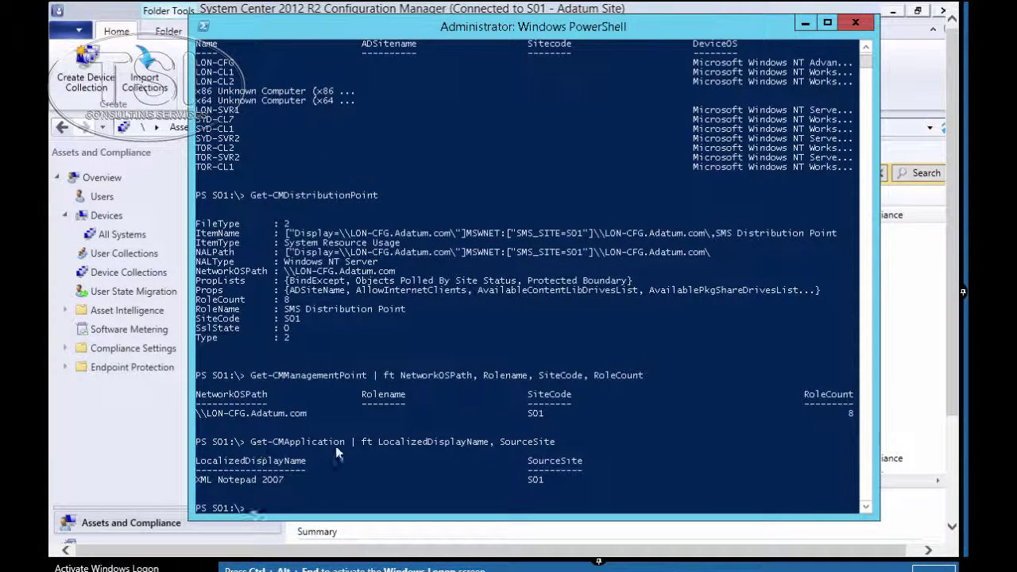
List users by Name and Domain, then run Get-CMUserCollection and Get-CMDeviceCollection.
text(get-cmuser | ft Name,Domain)
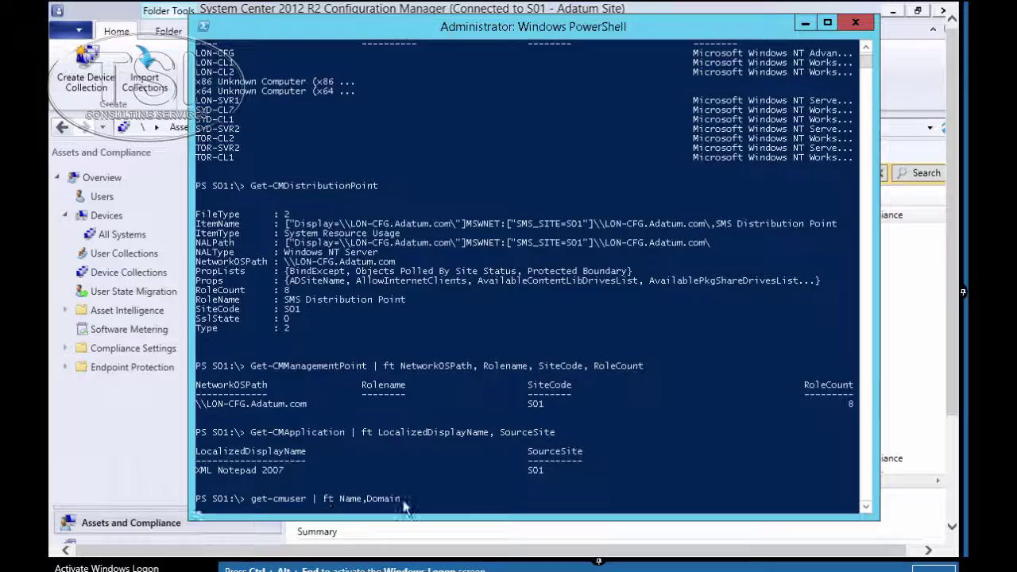
key(Return)
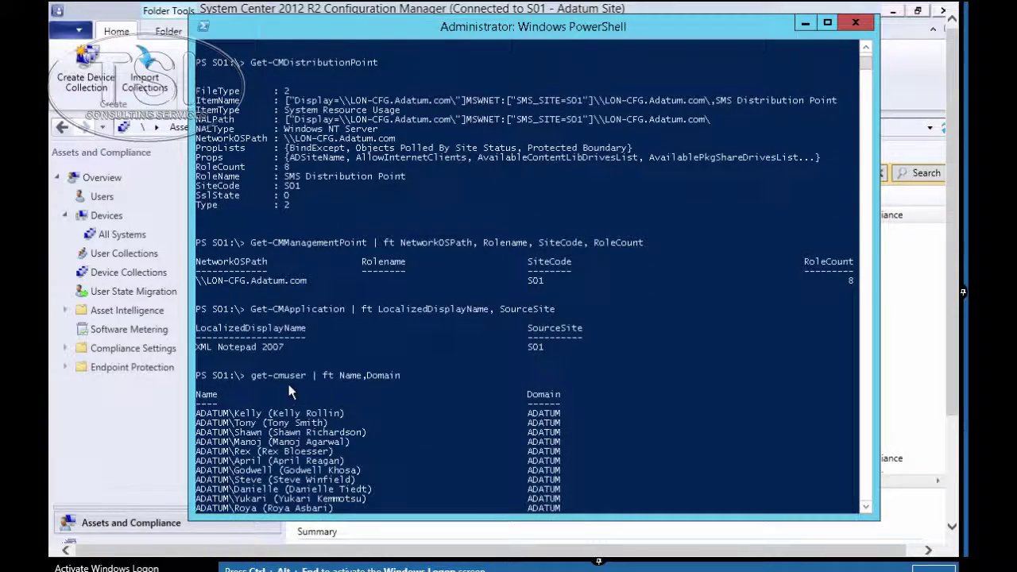
scroll(280, 432, down, 5)
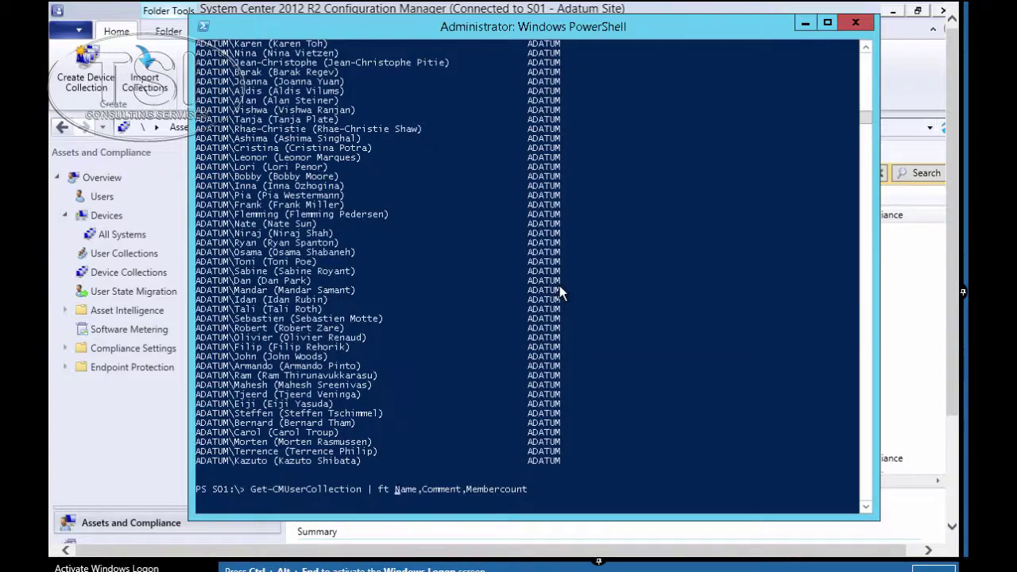
key(Return)
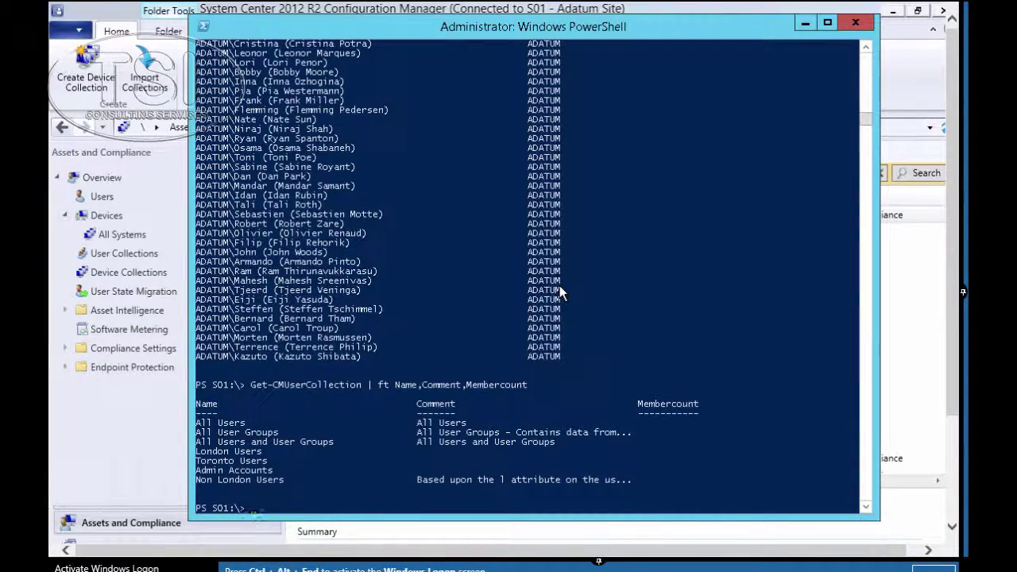
right_click(559, 291)
key(Return)
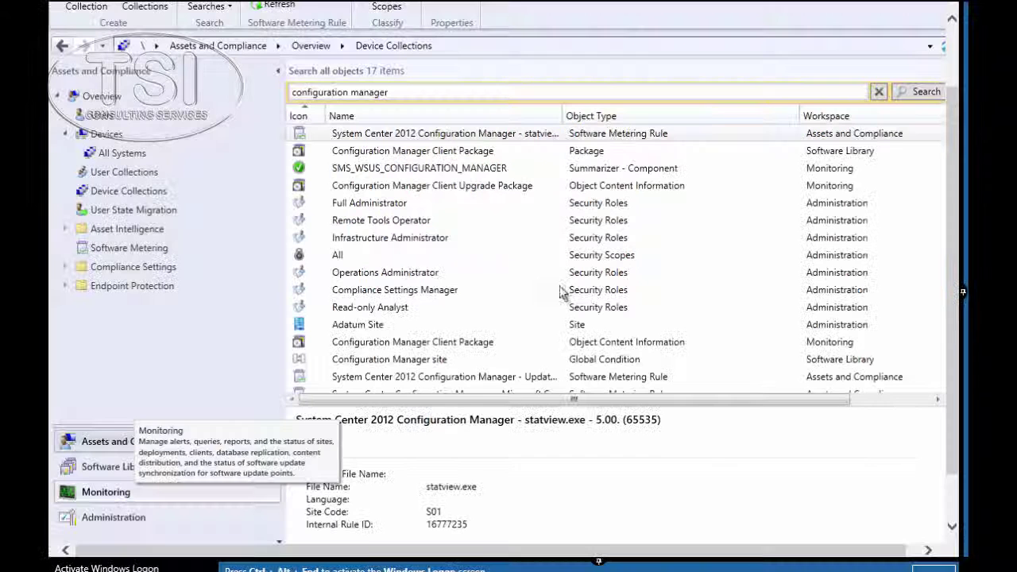
Show Site Status for site S01 under Monitoring > System Status, then open the ribbon's Start tool list.
click(86, 494)
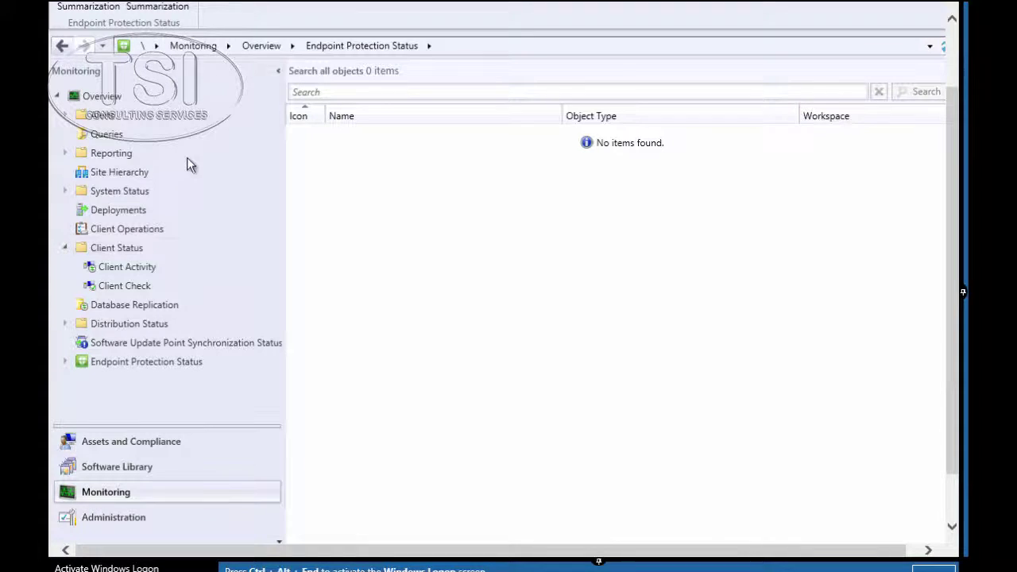
click(116, 190)
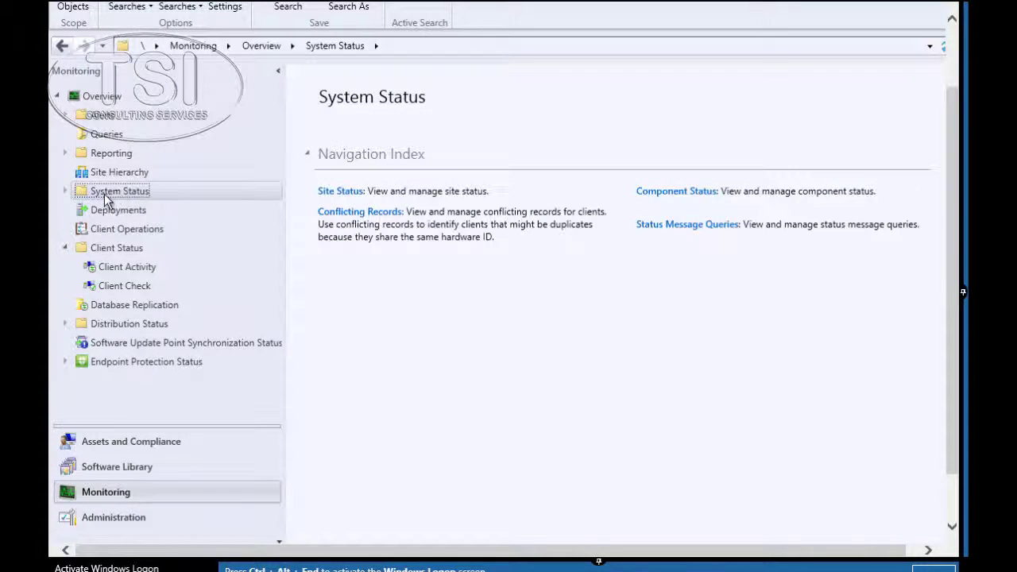
click(66, 193)
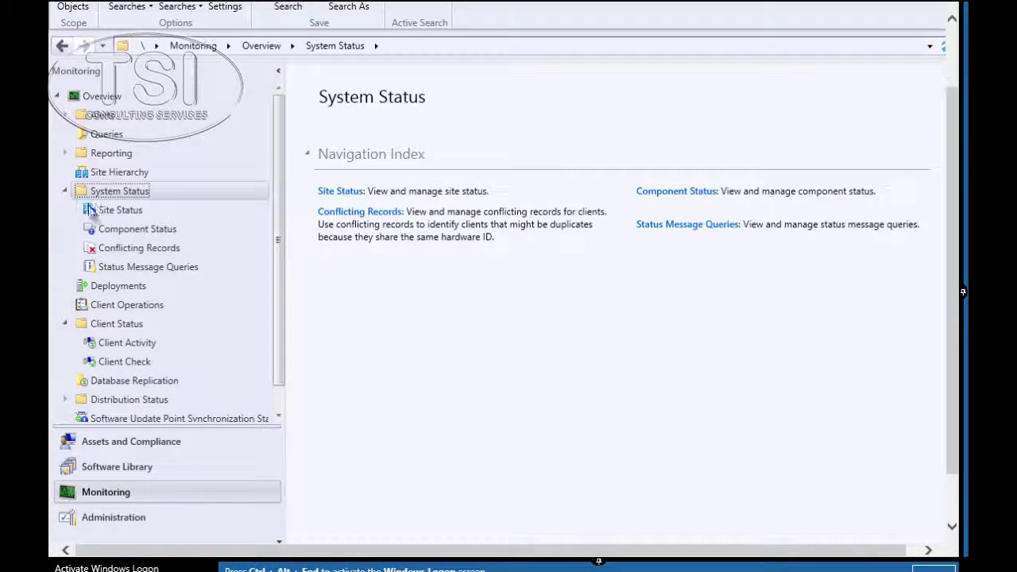
click(108, 215)
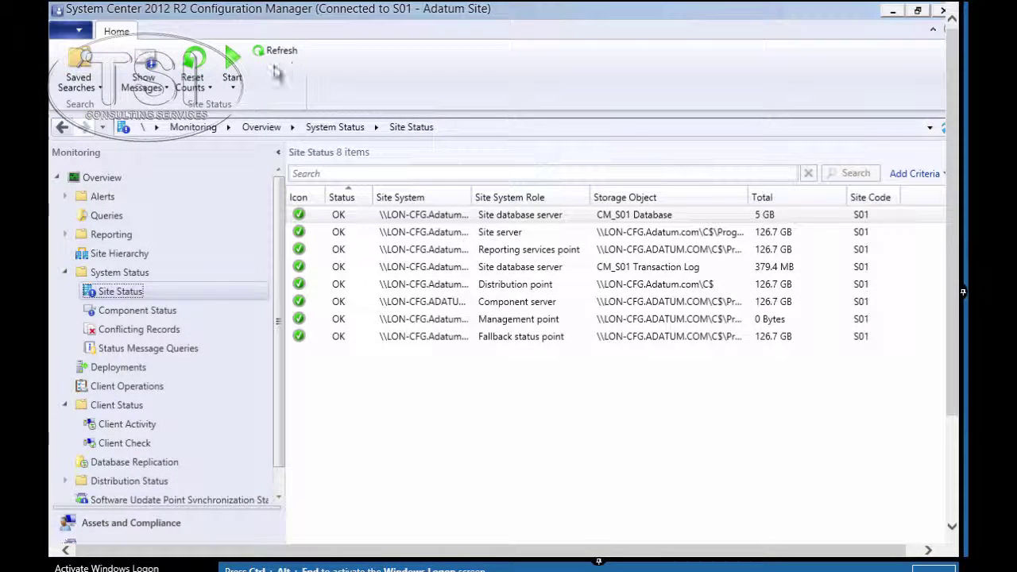
click(233, 83)
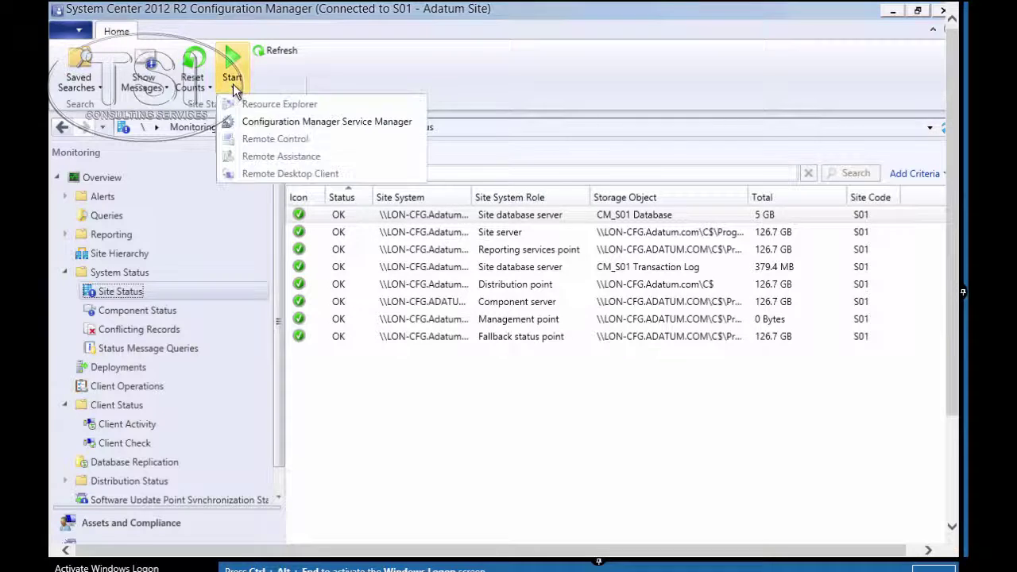
Launch Configuration Manager Service Manager and list all site components under Components.
click(282, 122)
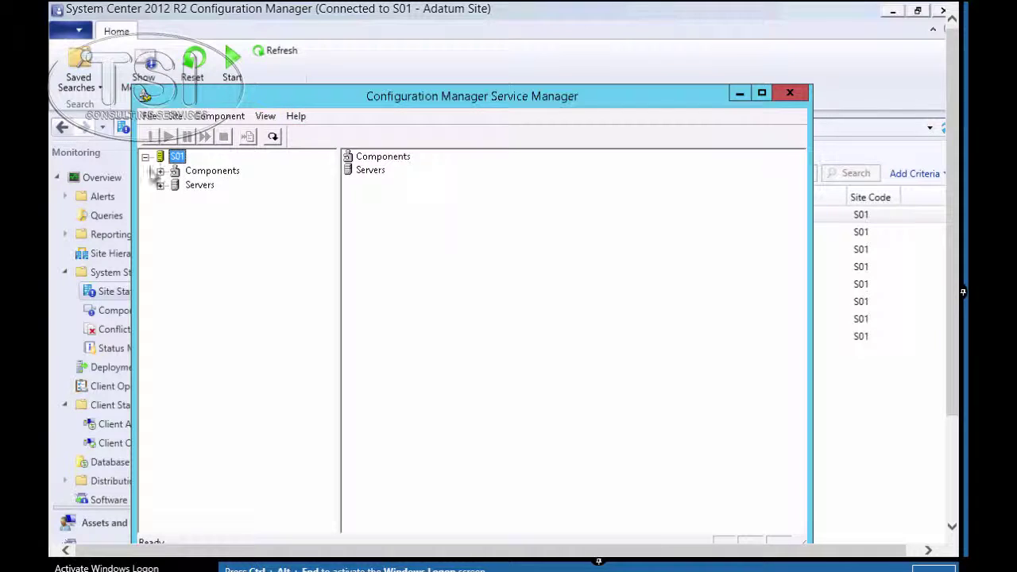
click(161, 172)
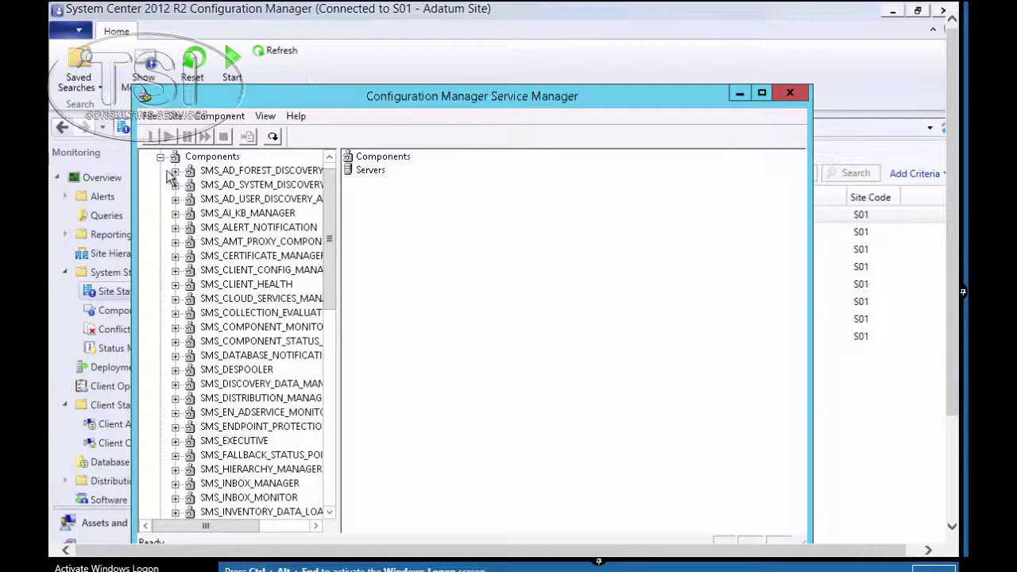
click(203, 158)
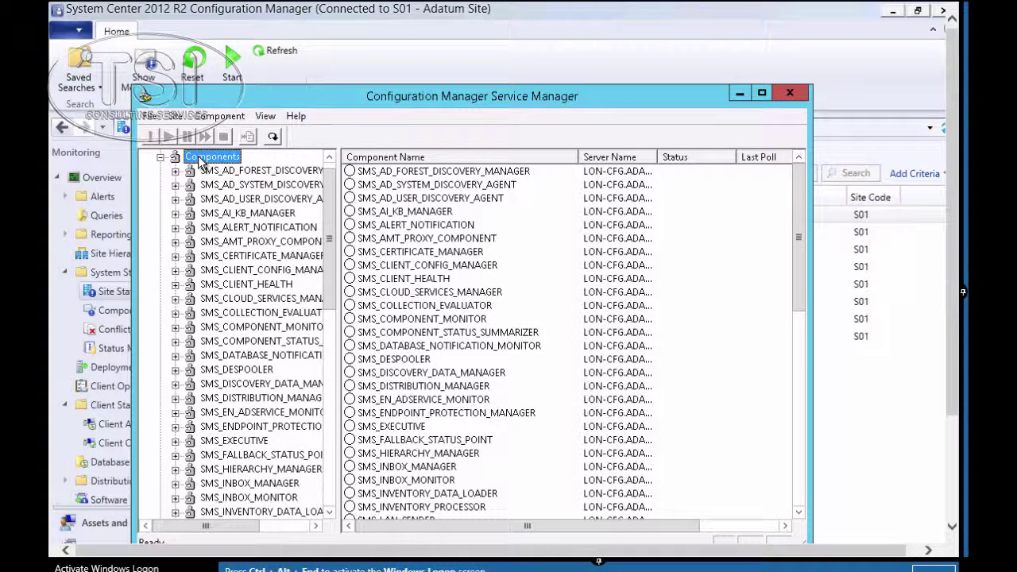
scroll(359, 239, down, 8)
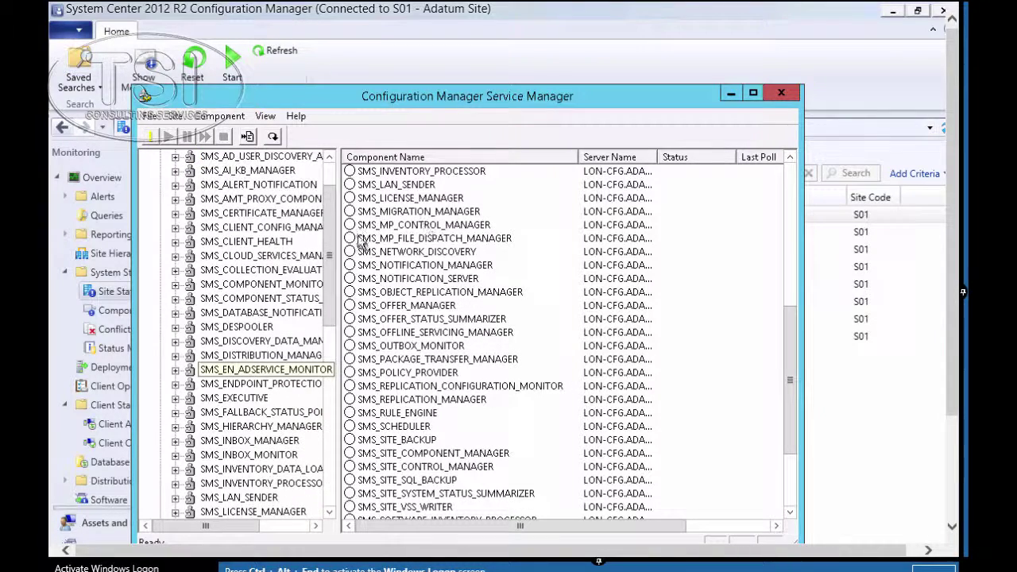
Raise SMS_POLICY_PROVIDER's component log size from 2 MB to 5 MB.
right_click(397, 380)
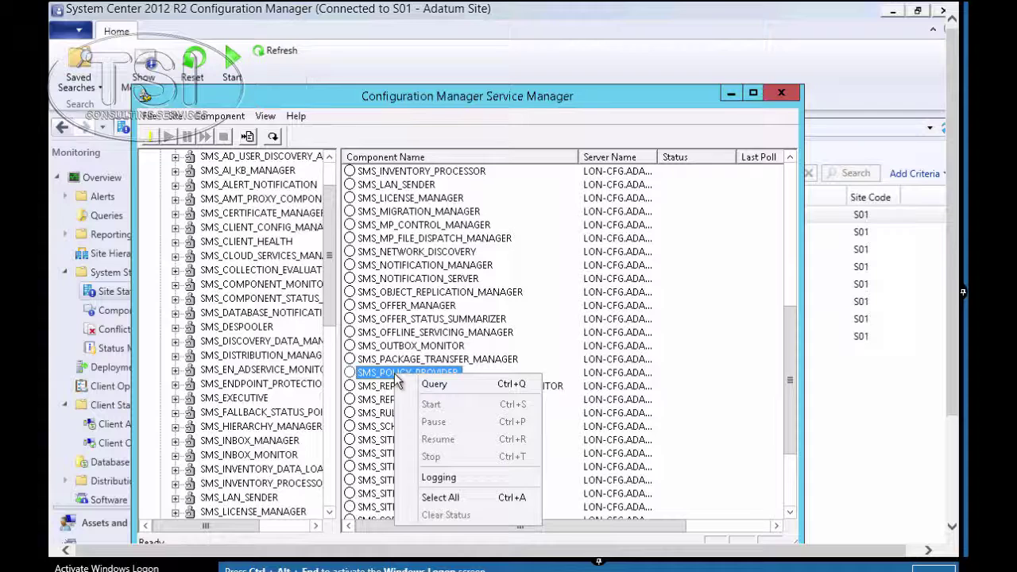
click(441, 478)
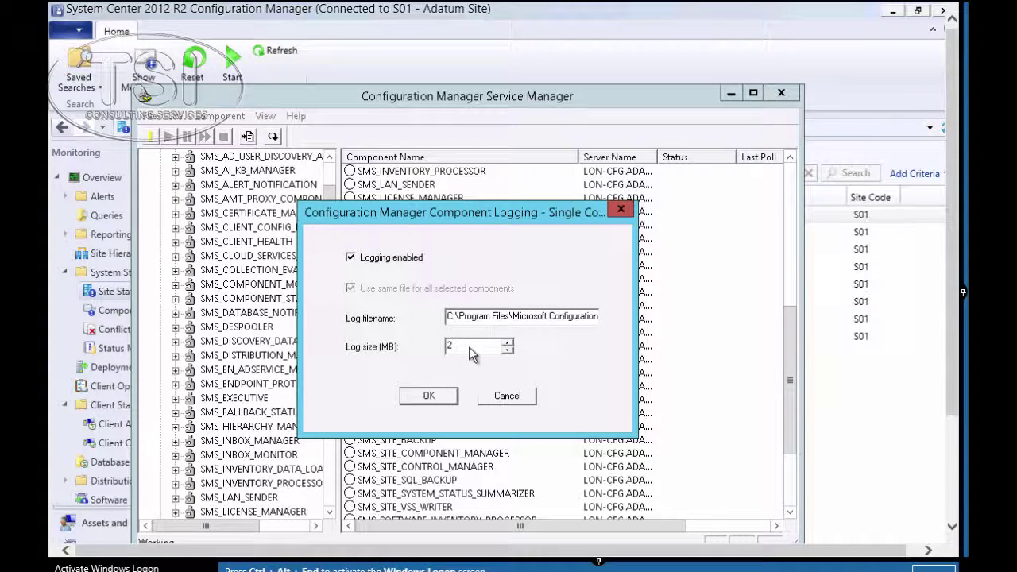
drag(469, 353, 423, 342)
text(5)
click(428, 397)
click(428, 397)
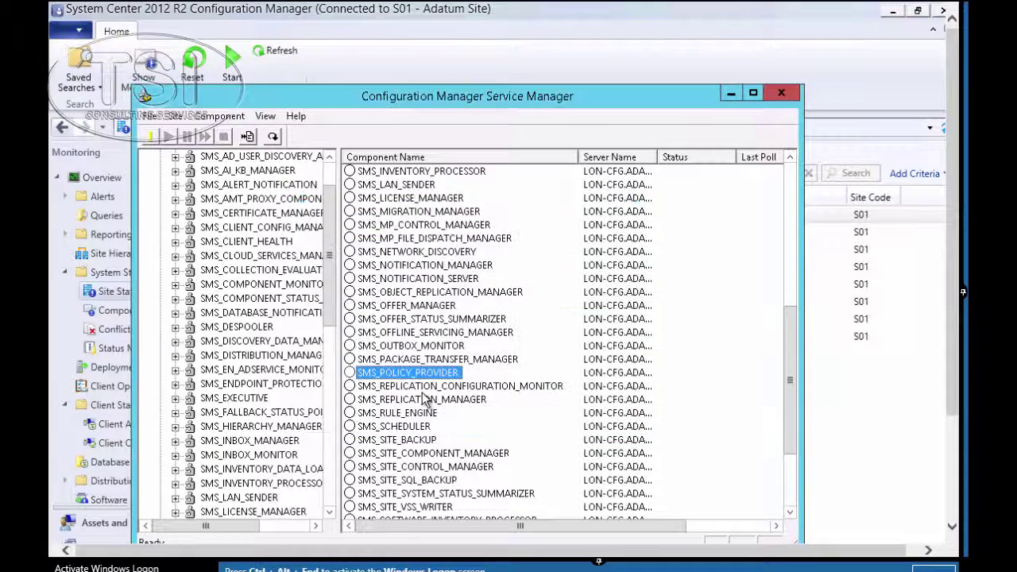
Select all components and query their status, dismissing the communication error, then pick SMS_OFFER_STATUS_SUMMARIZER.
key(shift+F10)
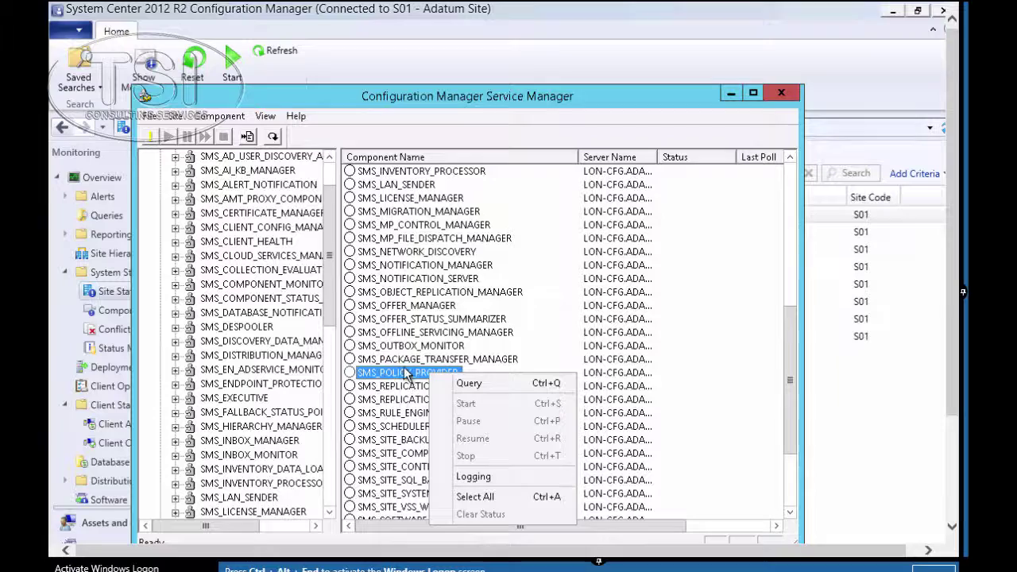
click(474, 498)
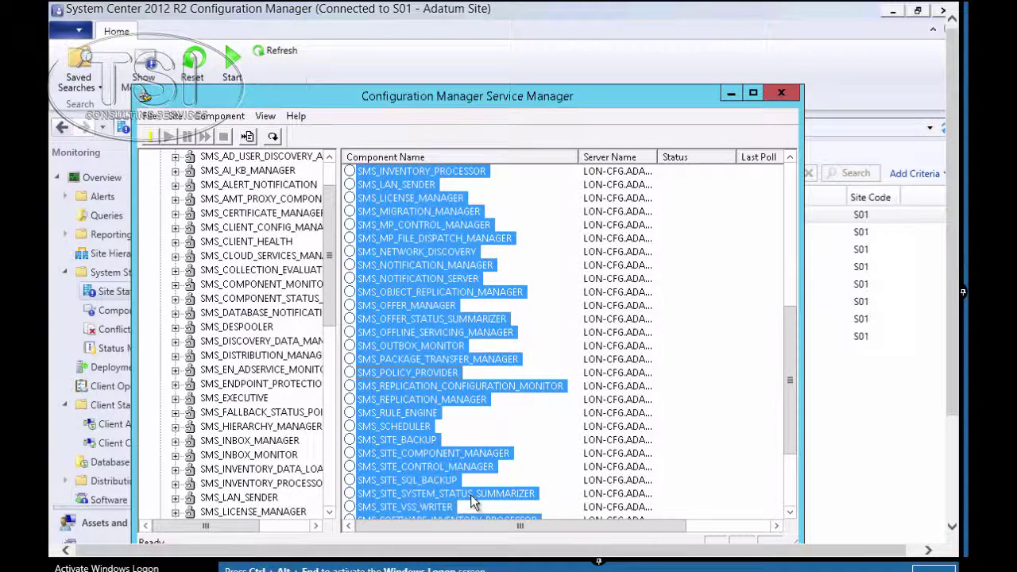
right_click(433, 279)
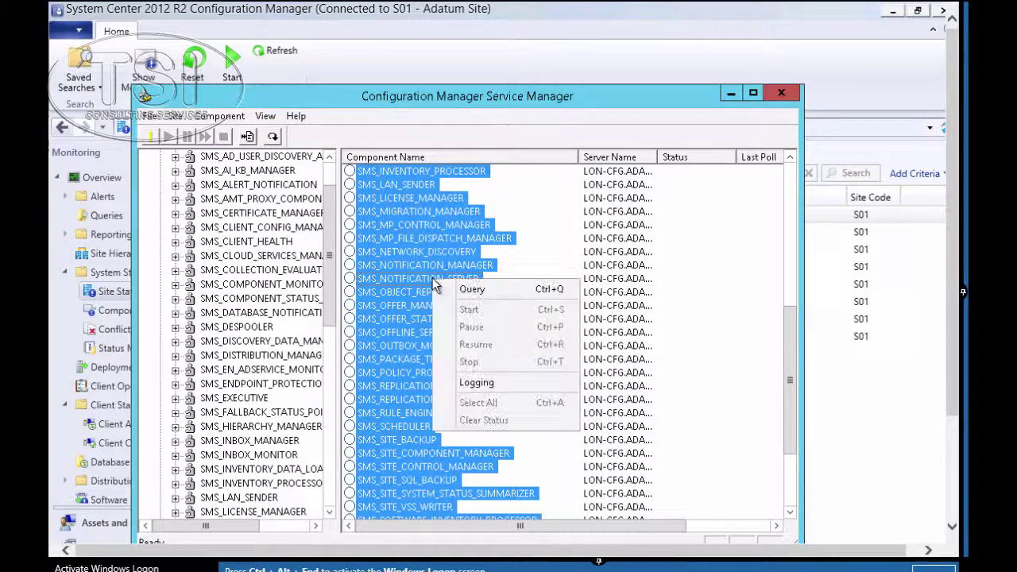
click(472, 291)
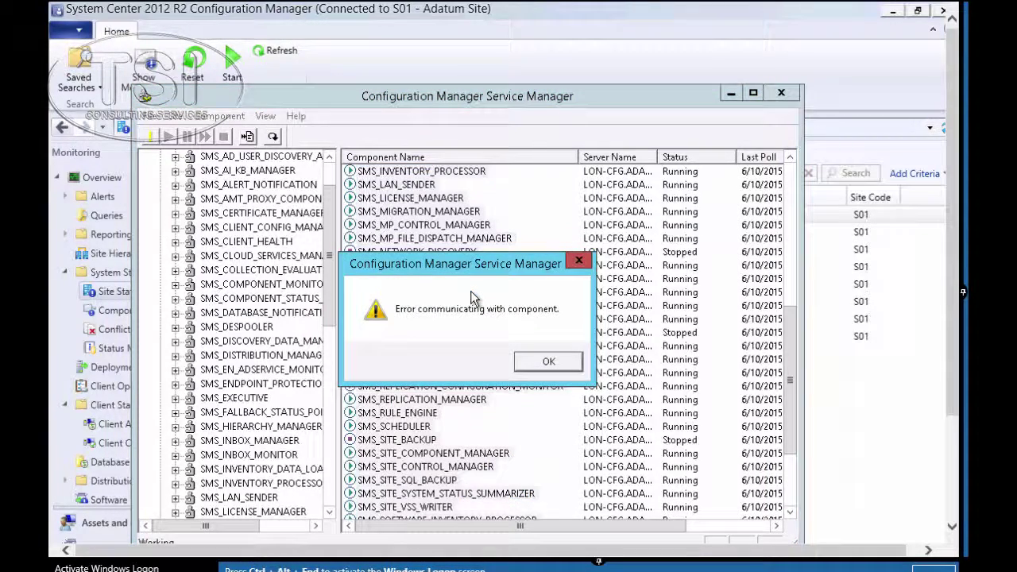
click(549, 363)
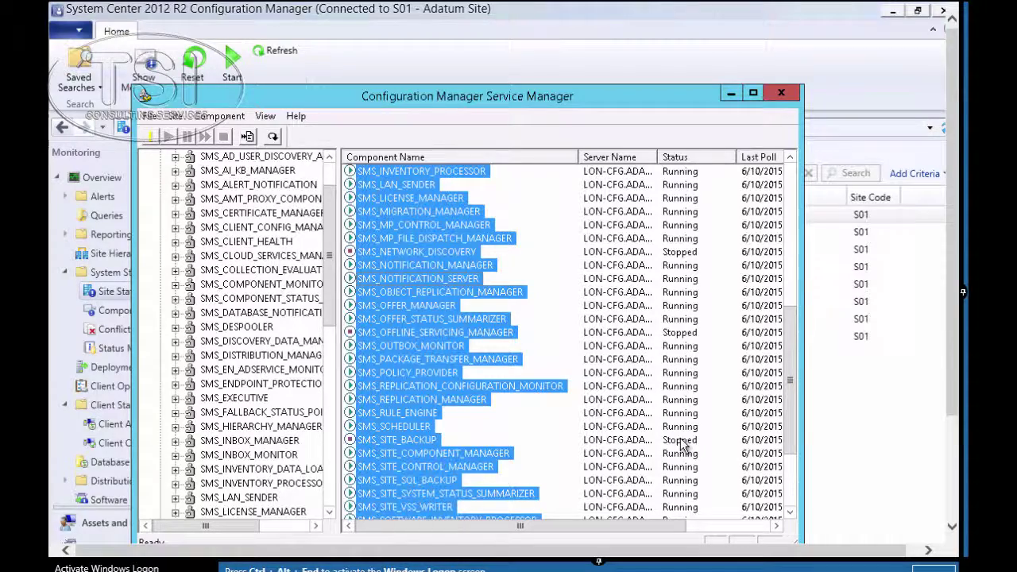
click(447, 319)
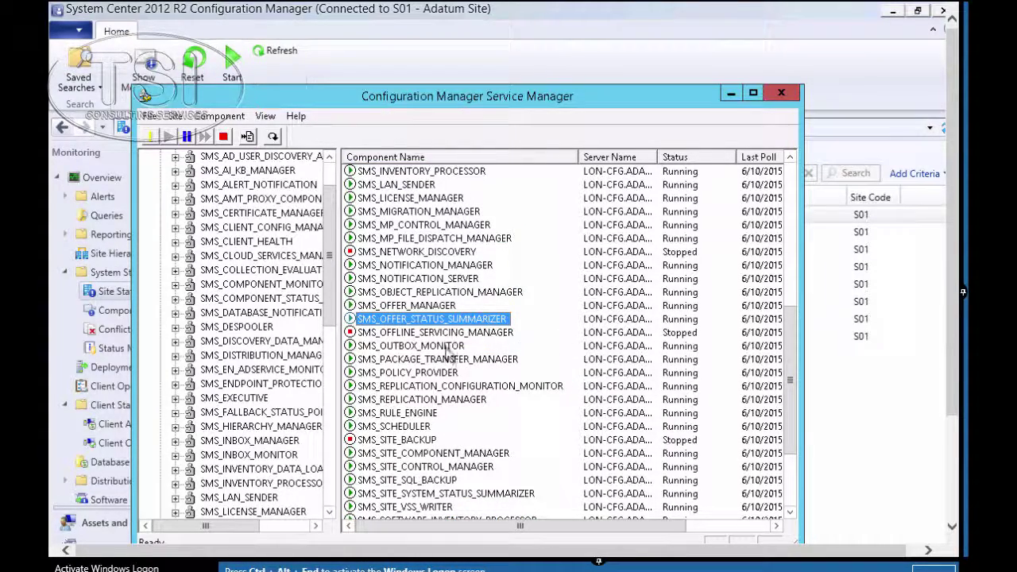
Stop SMS_POLICY_PROVIDER, query it, start it again and query to confirm it is Running.
click(417, 375)
right_click(417, 375)
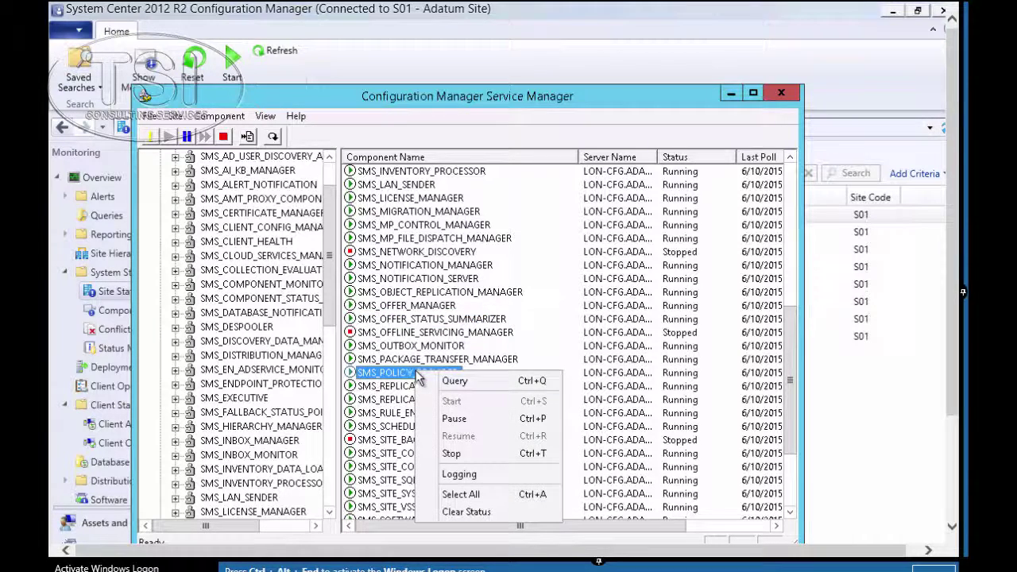
click(467, 460)
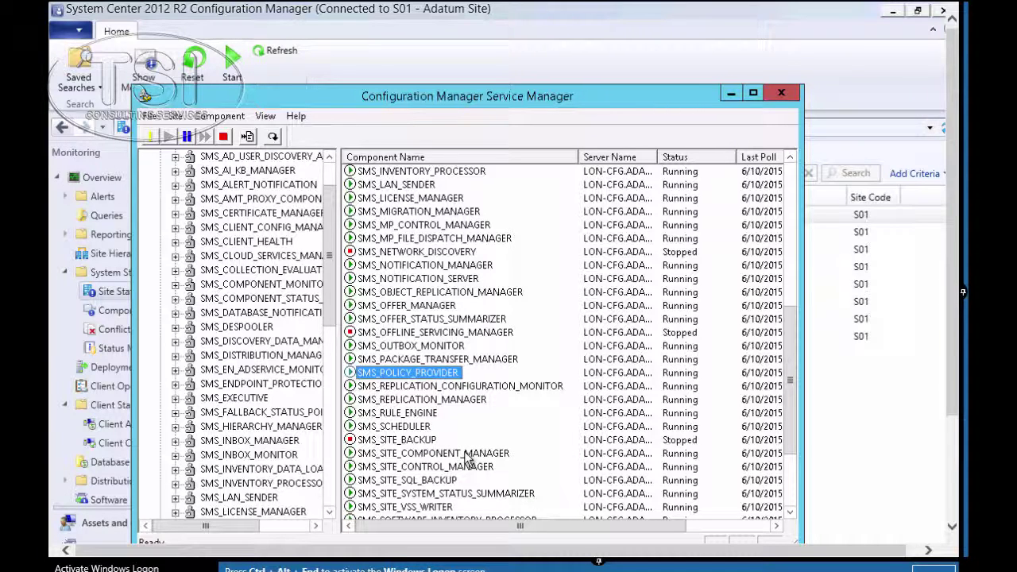
right_click(426, 380)
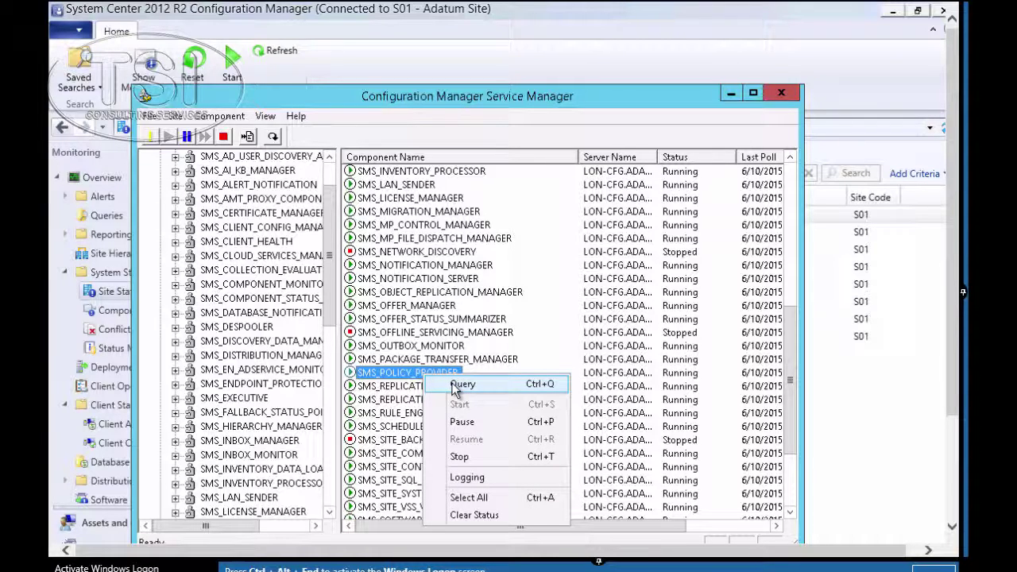
click(461, 385)
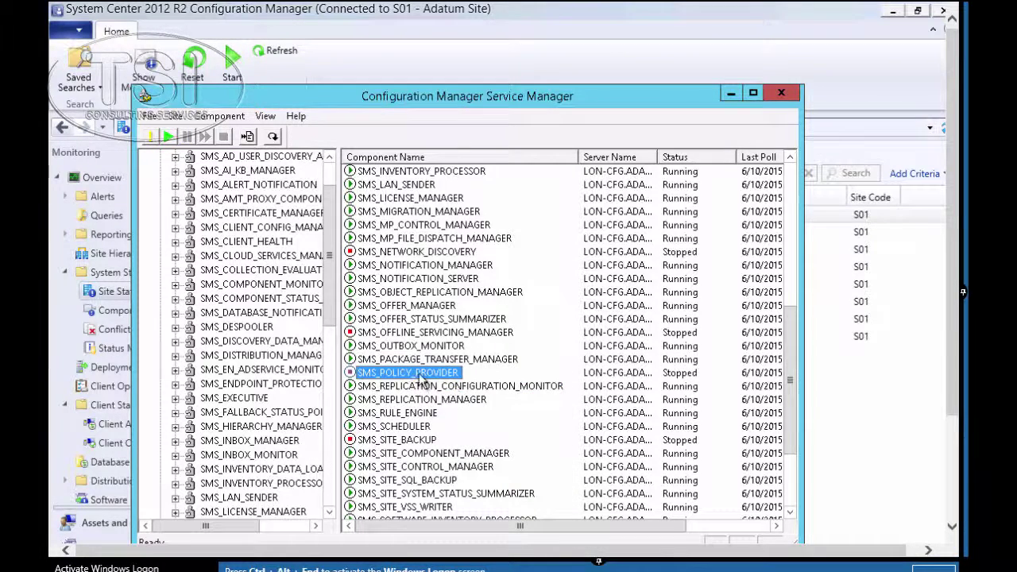
right_click(418, 375)
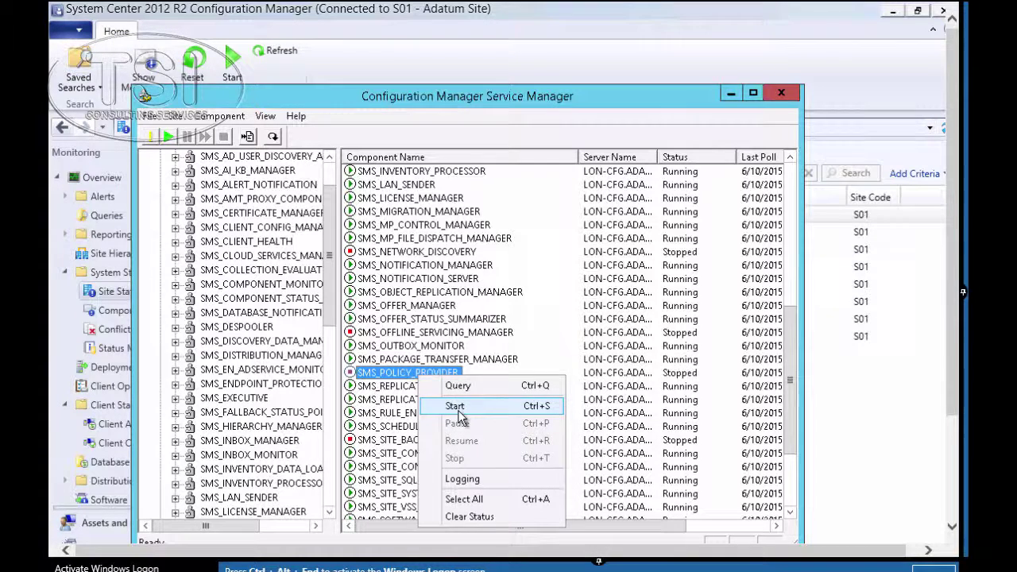
click(459, 412)
right_click(405, 372)
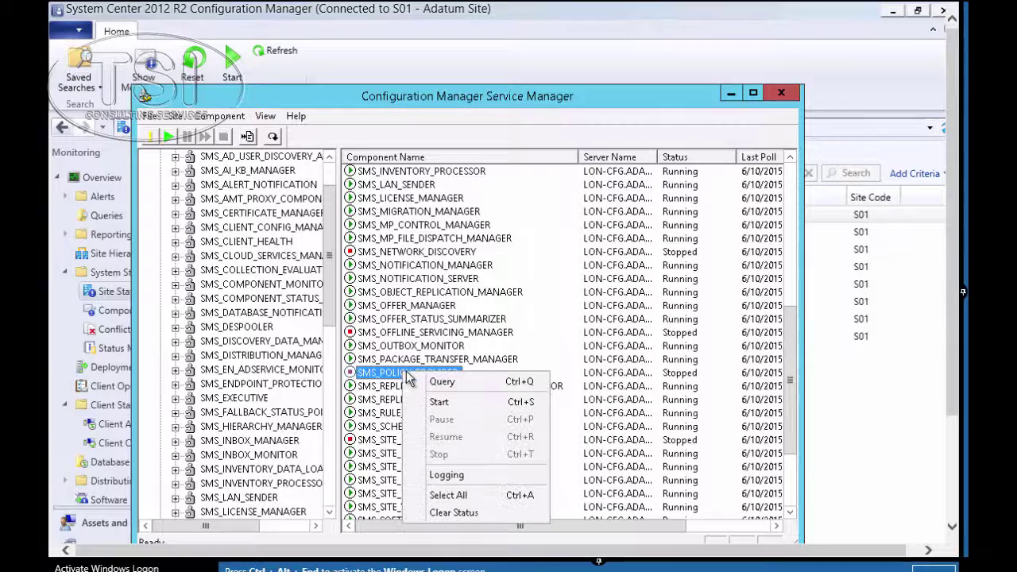
click(441, 382)
Start the stopped SMS_SITE_BACKUP component and bring up SMS_OFFLINE_SERVICING_MANAGER's actions.
right_click(433, 442)
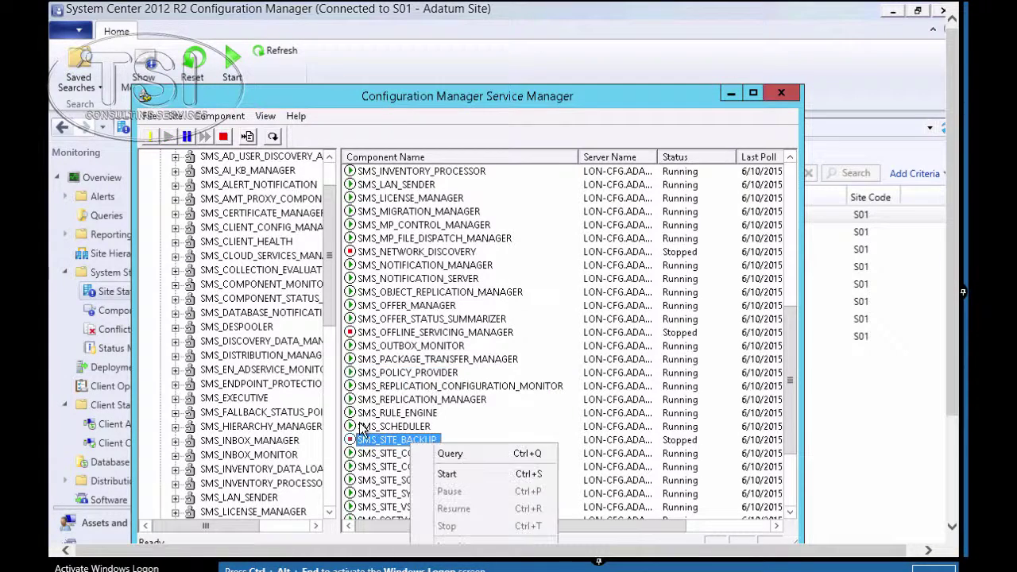
click(446, 475)
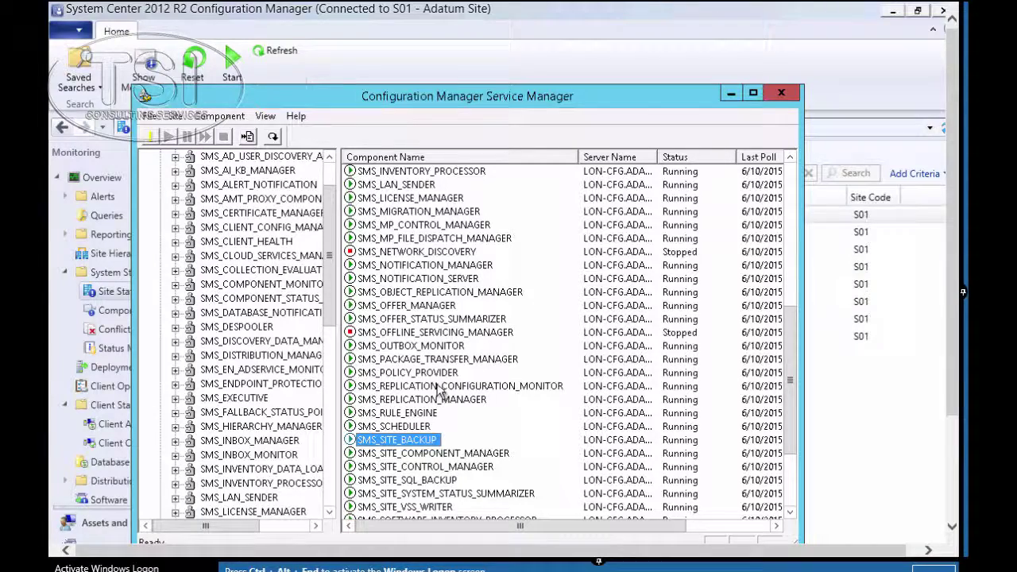
right_click(436, 332)
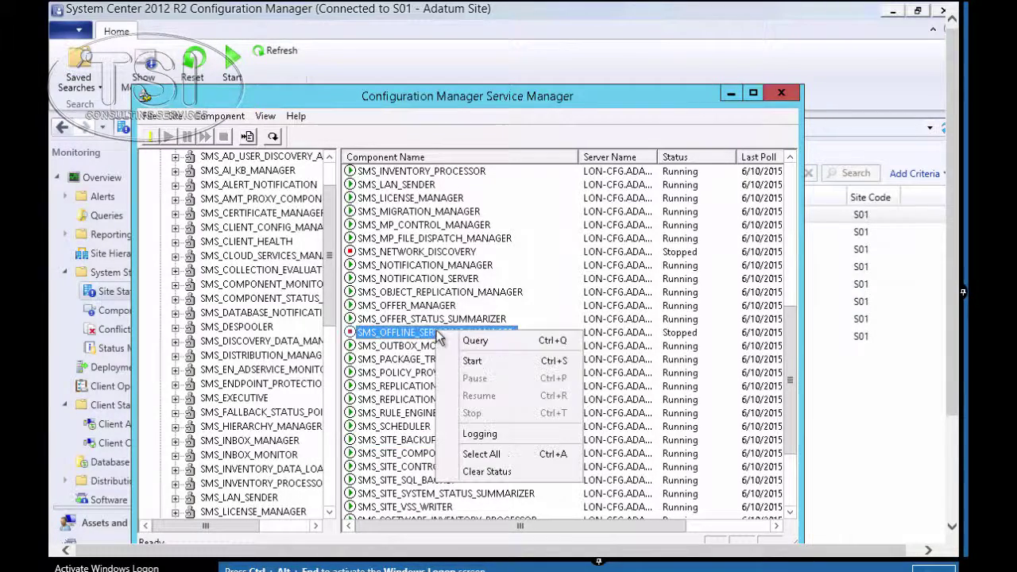
Start SMS_OFFLINE_SERVICING_MANAGER, then add a 'Done' line under the first Word objective.
click(473, 361)
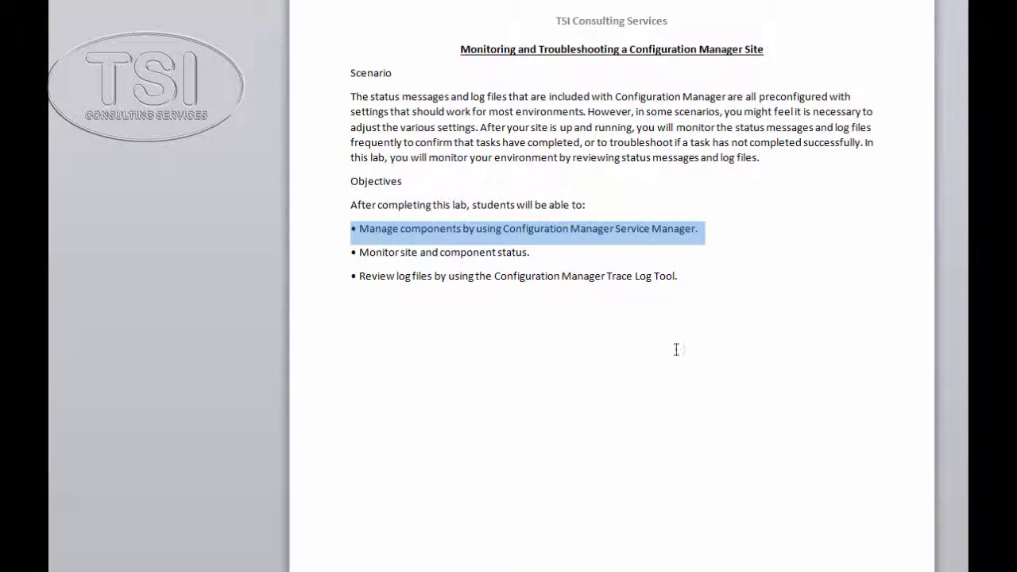
click(707, 229)
key(Return)
text(Done)
Select the next objective line about site and component status in Word.
key(shift+Home)
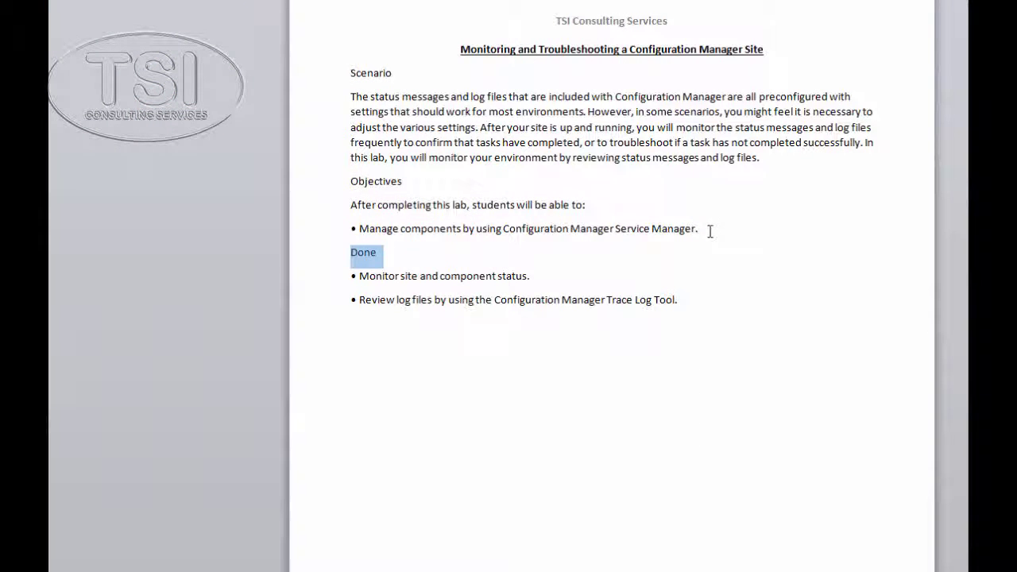
key(Down)
key(shift+End)
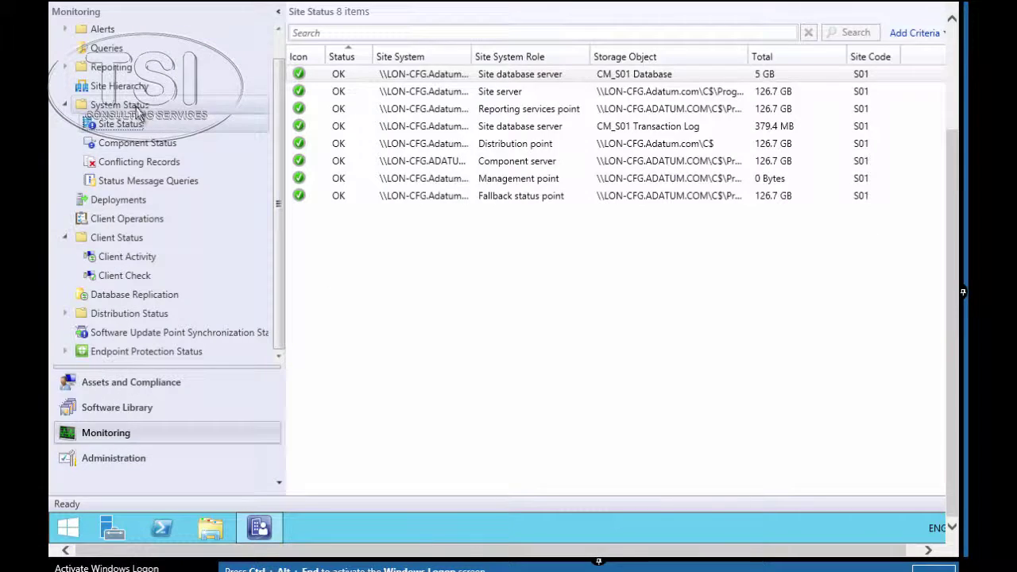
Reopen Site Status under System Status and bring up the Site server row's status actions.
click(120, 104)
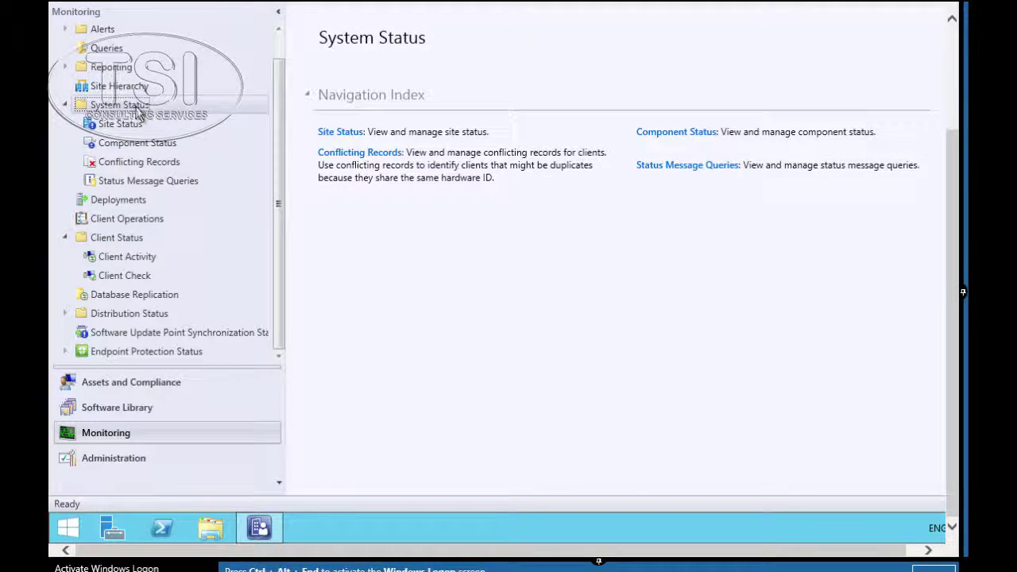
click(66, 104)
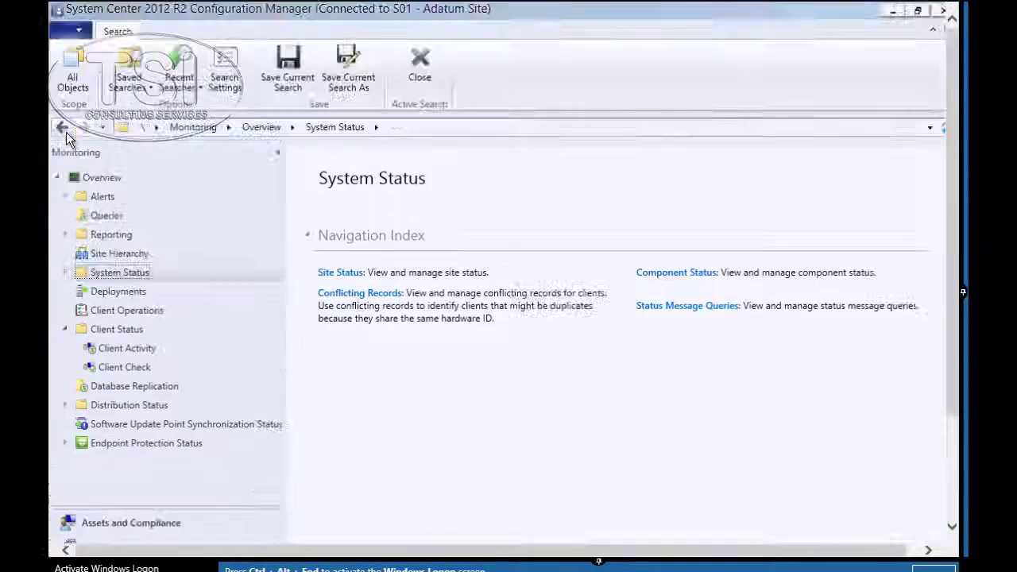
click(66, 132)
click(116, 125)
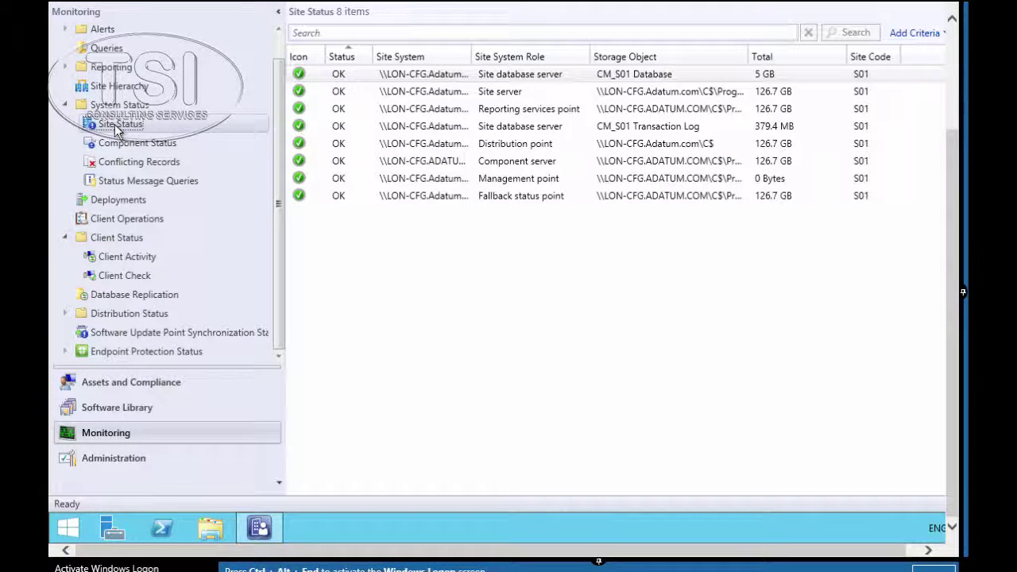
click(507, 76)
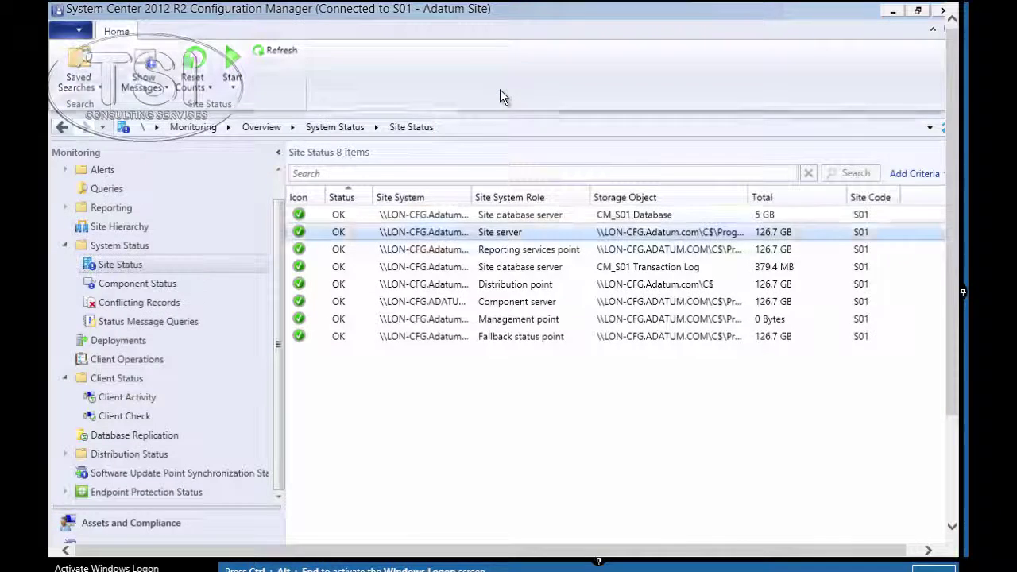
right_click(499, 95)
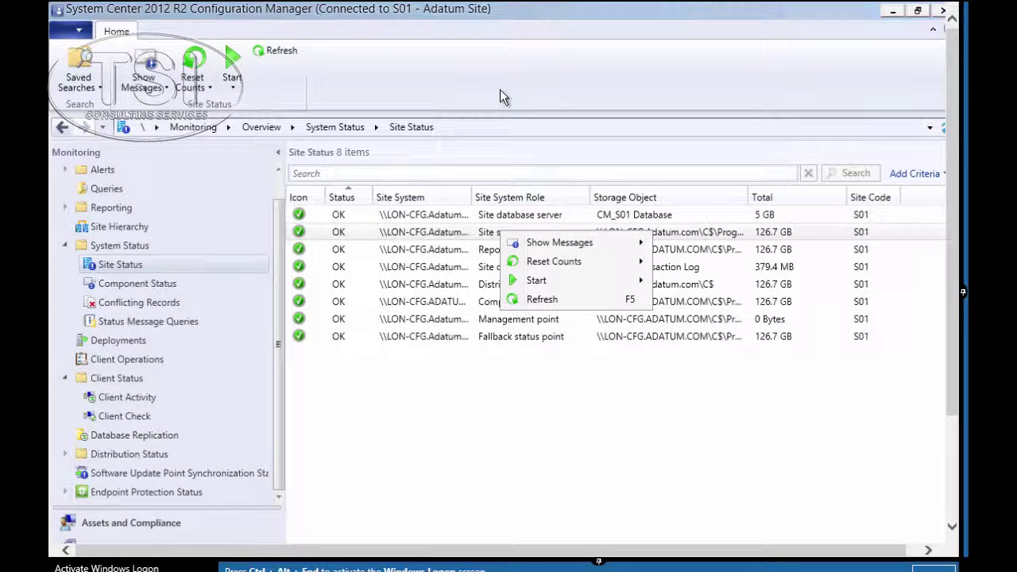
Show all Site server status messages from the past 1 day, then open View > Filter.
click(162, 93)
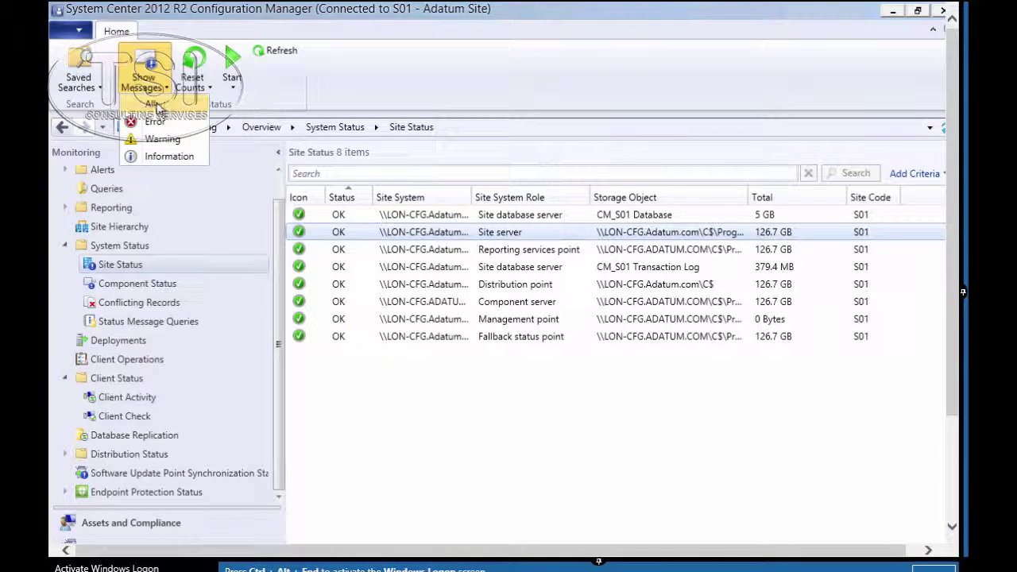
click(159, 108)
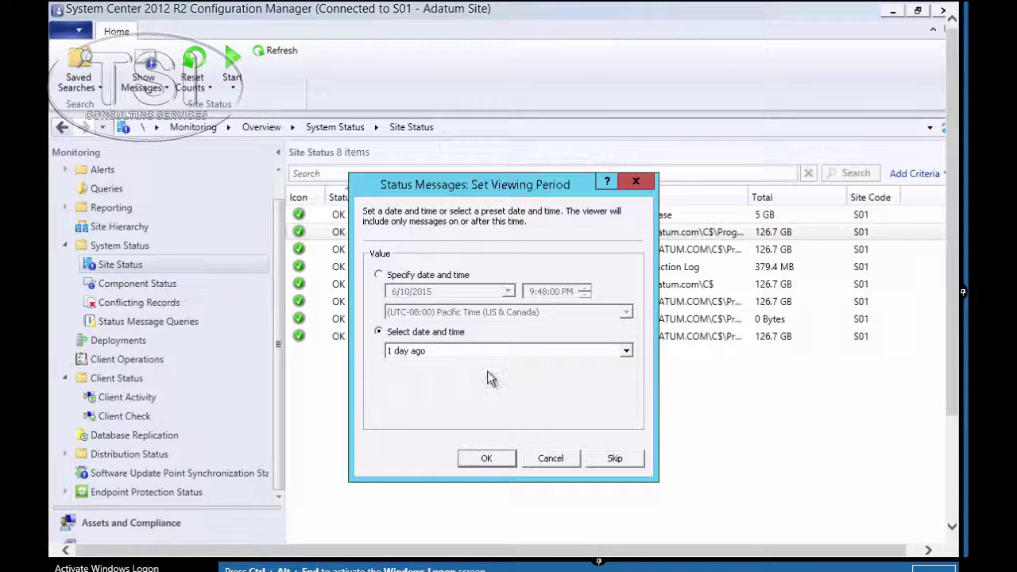
click(487, 459)
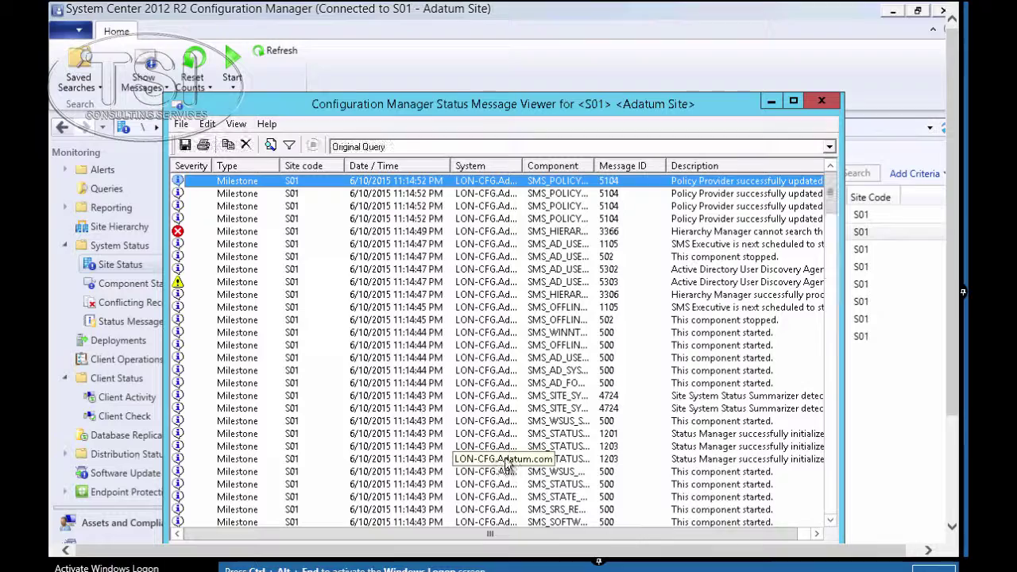
click(236, 124)
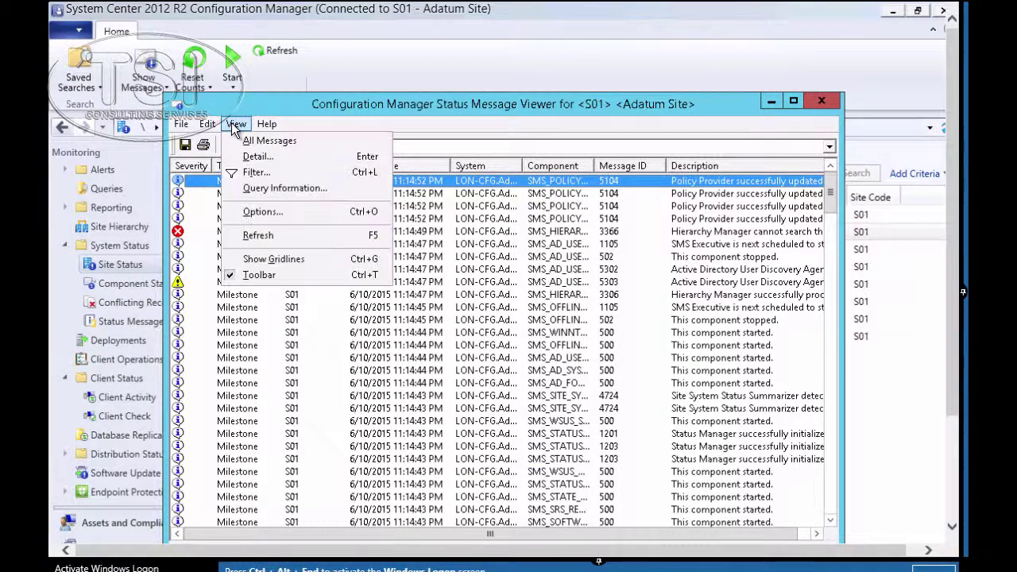
click(256, 173)
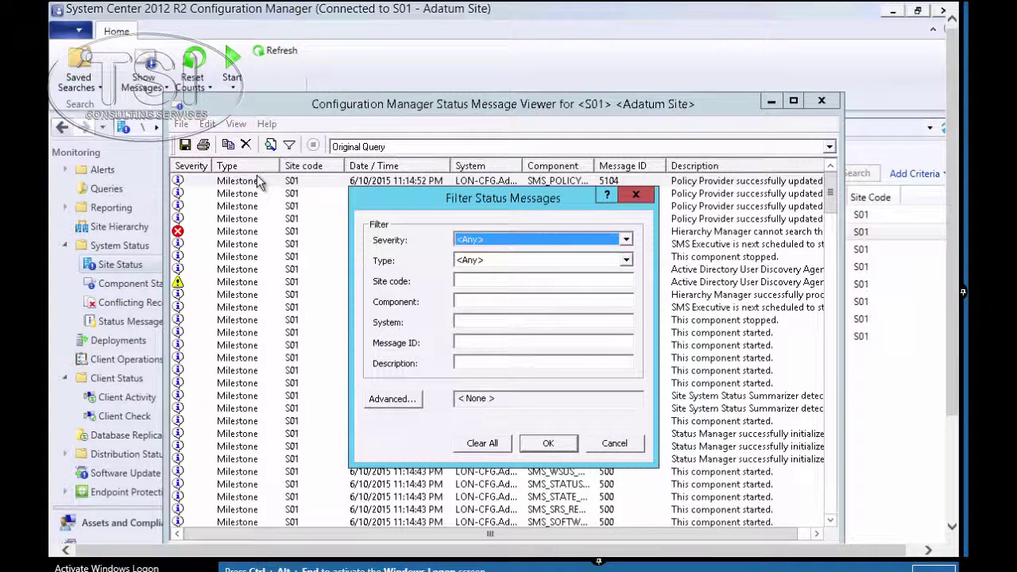
Filter the status messages to Message ID 5104 and maximize the Status Message Viewer.
click(496, 348)
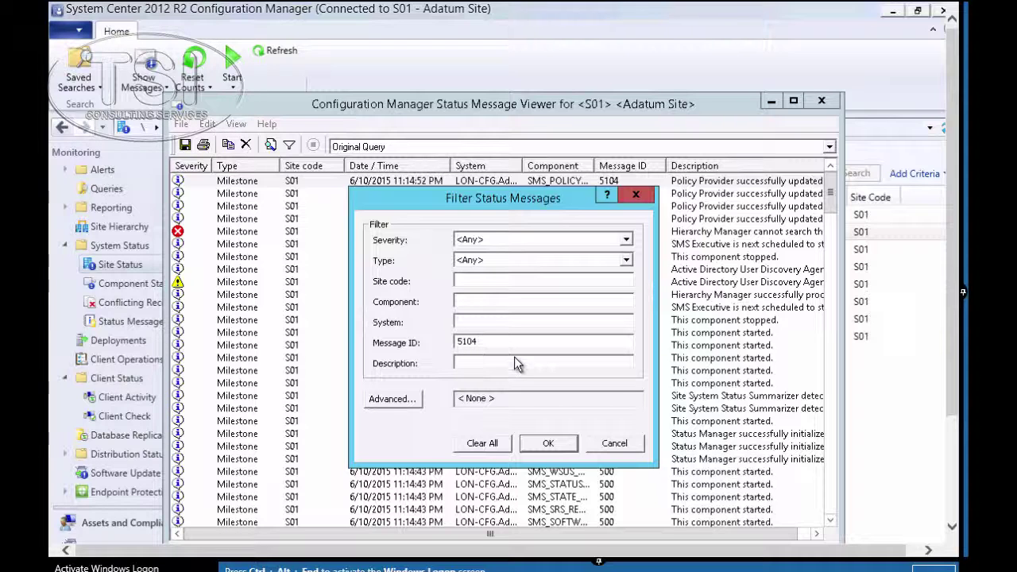
click(547, 444)
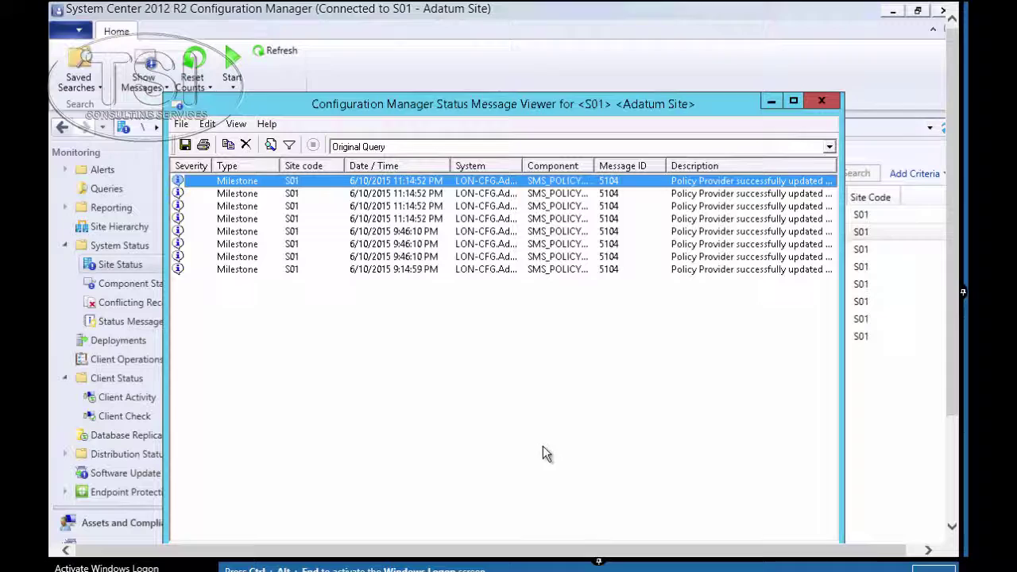
key(super+Up)
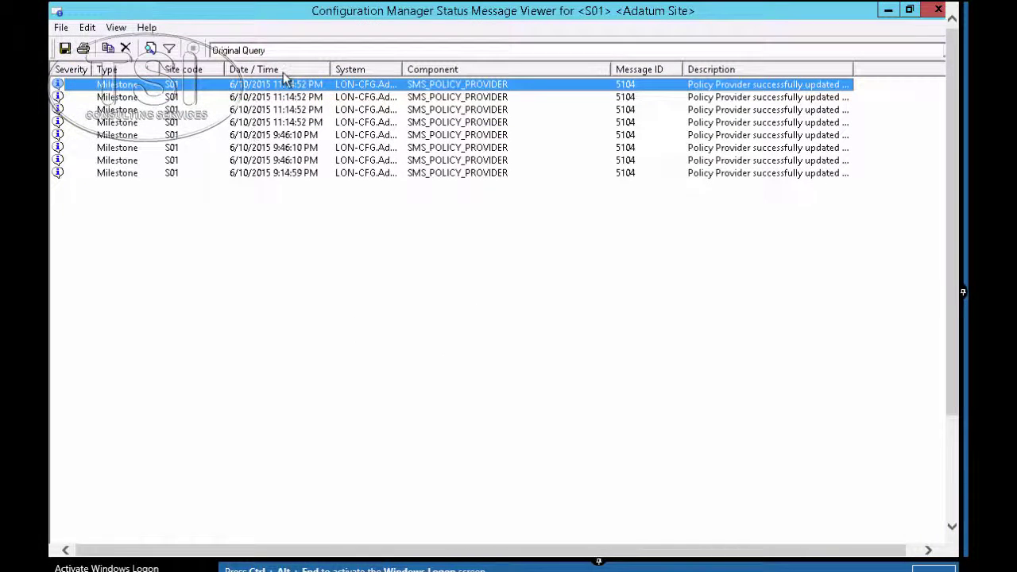
Inspect the first 5104 message's details, noting Process ID 2172, then close the viewer.
double_click(282, 93)
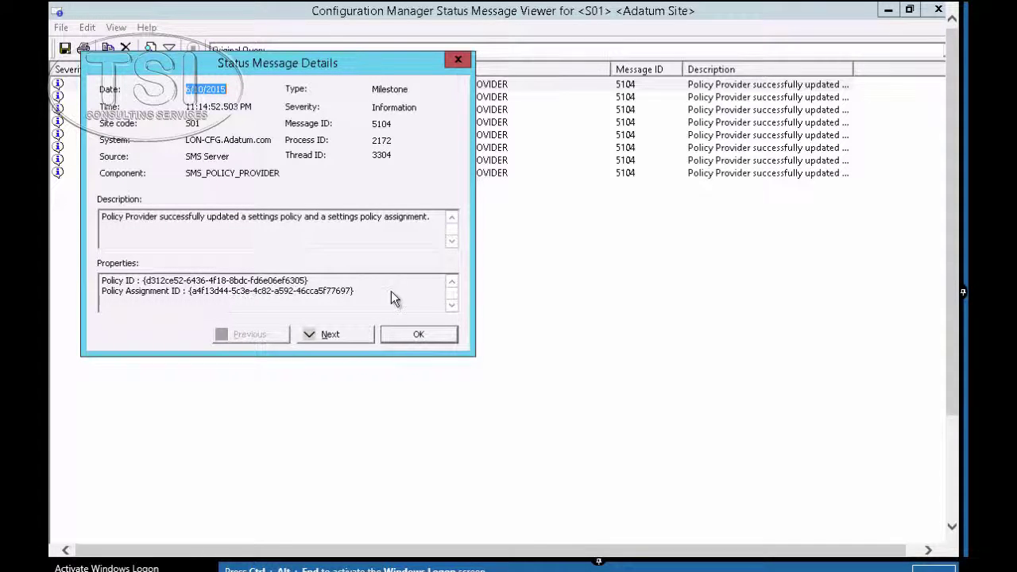
double_click(386, 143)
click(389, 146)
double_click(389, 147)
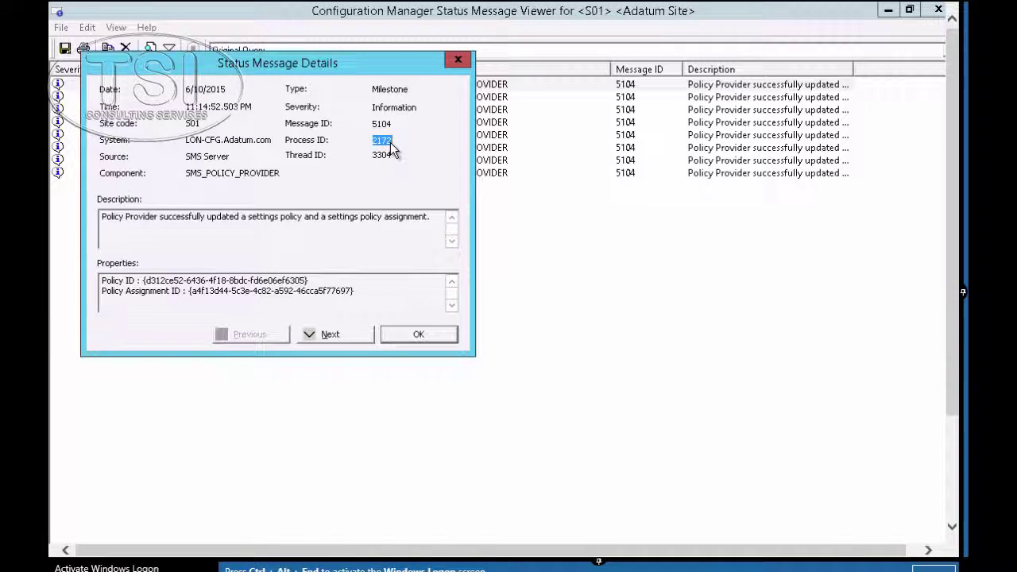
click(389, 147)
click(433, 332)
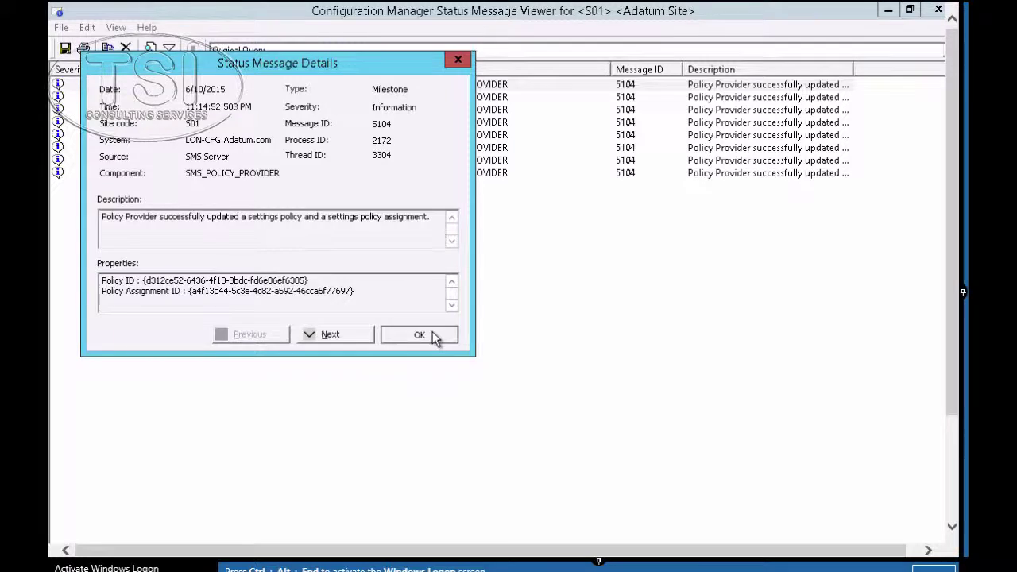
click(938, 10)
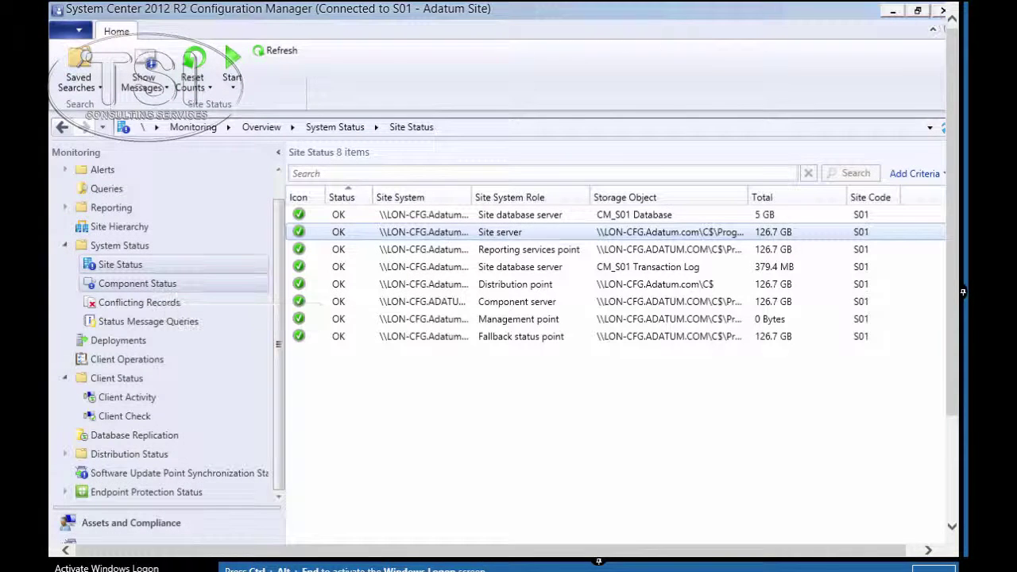
List all SMS_POLICY_PROVIDER messages from the past day in Component Status and open the newest 5104 entry.
click(133, 288)
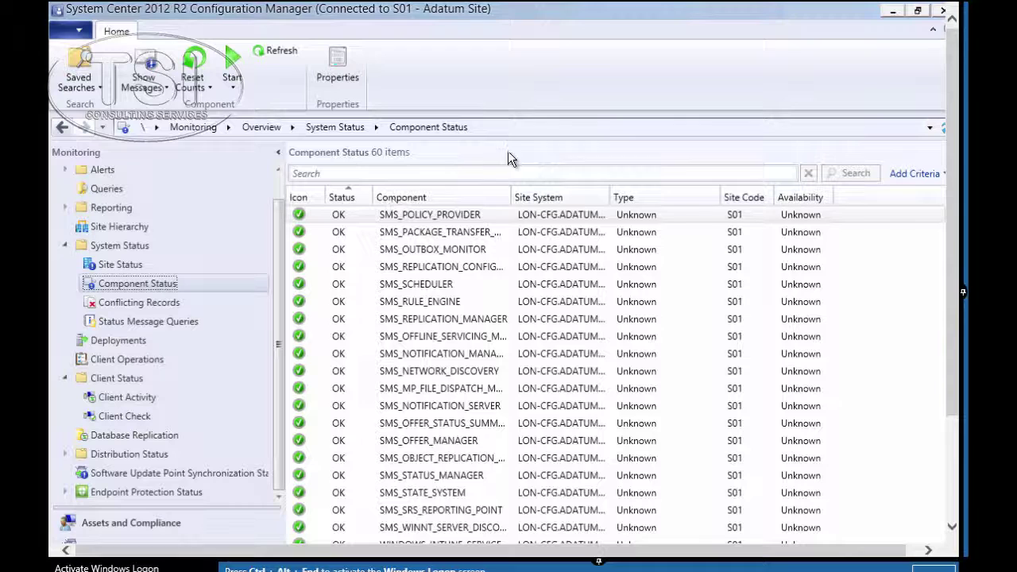
right_click(397, 218)
mouse_move(427, 230)
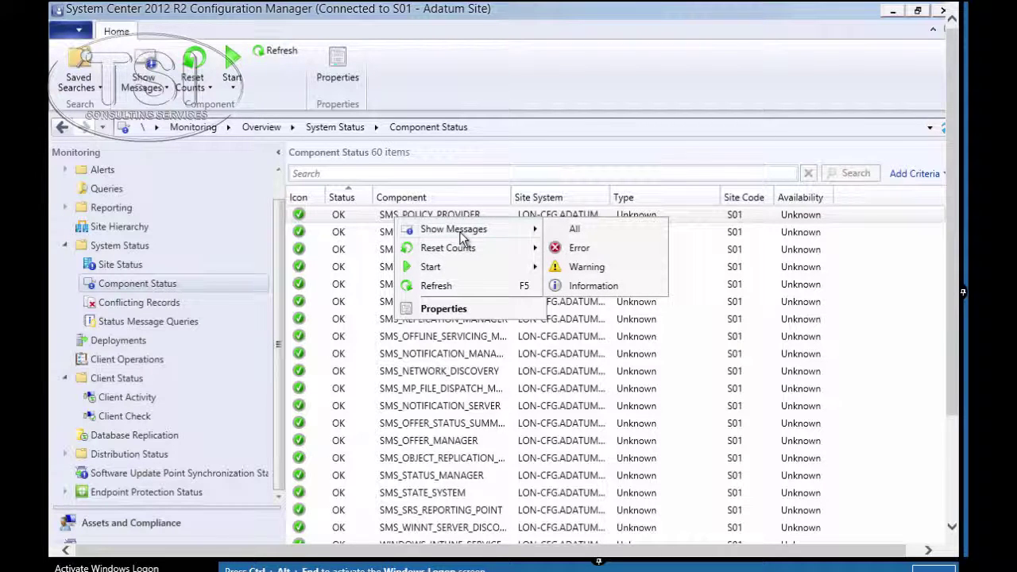
click(599, 231)
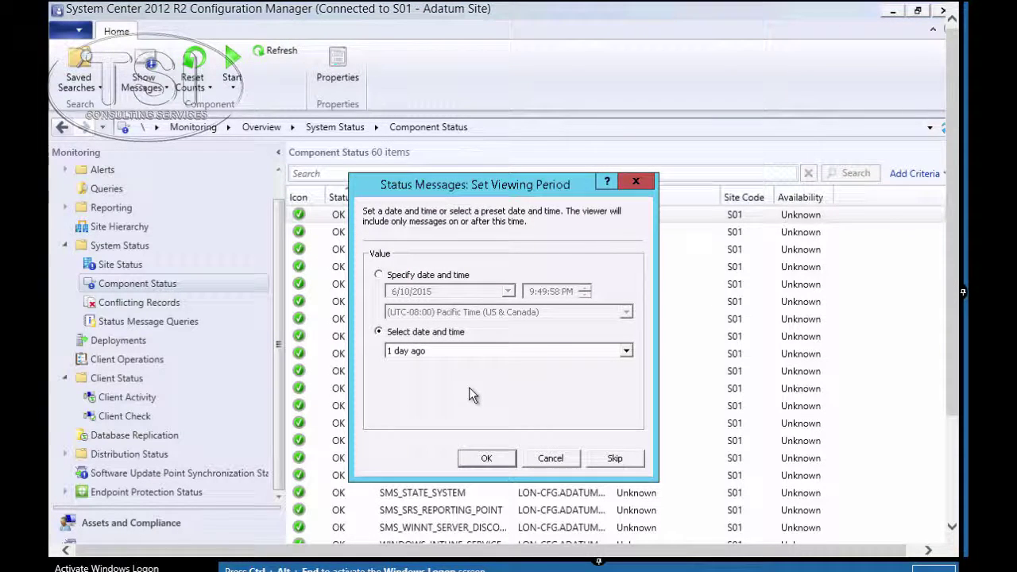
click(487, 459)
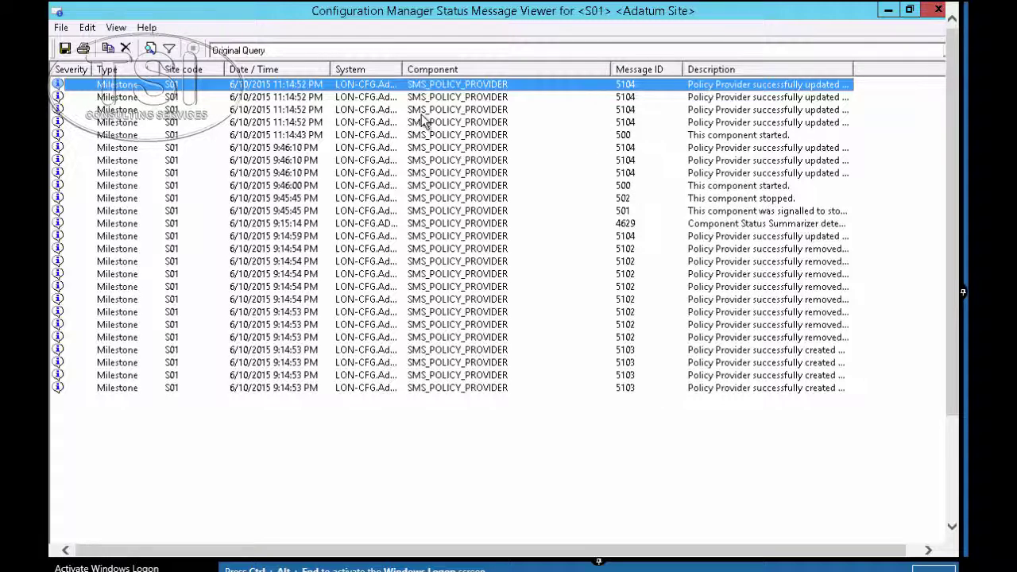
double_click(469, 85)
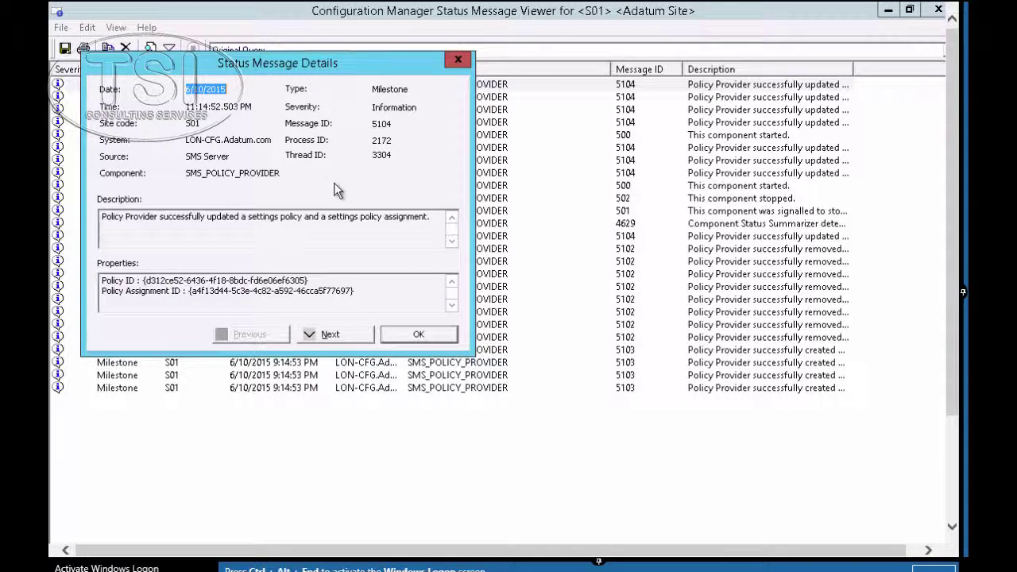
Close the 5104 message details and select the 'Review log files' objective in Word.
click(419, 337)
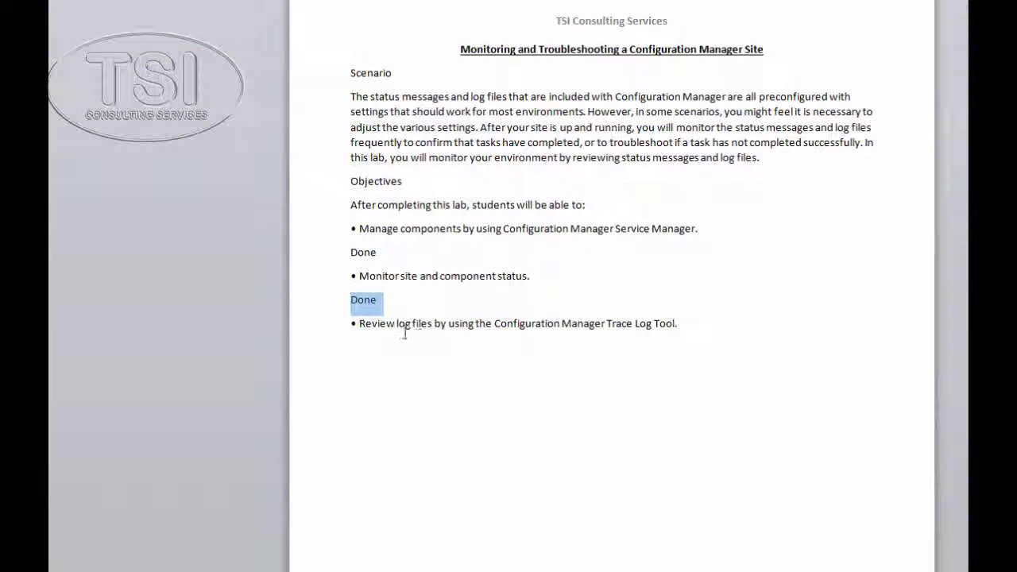
triple_click(422, 328)
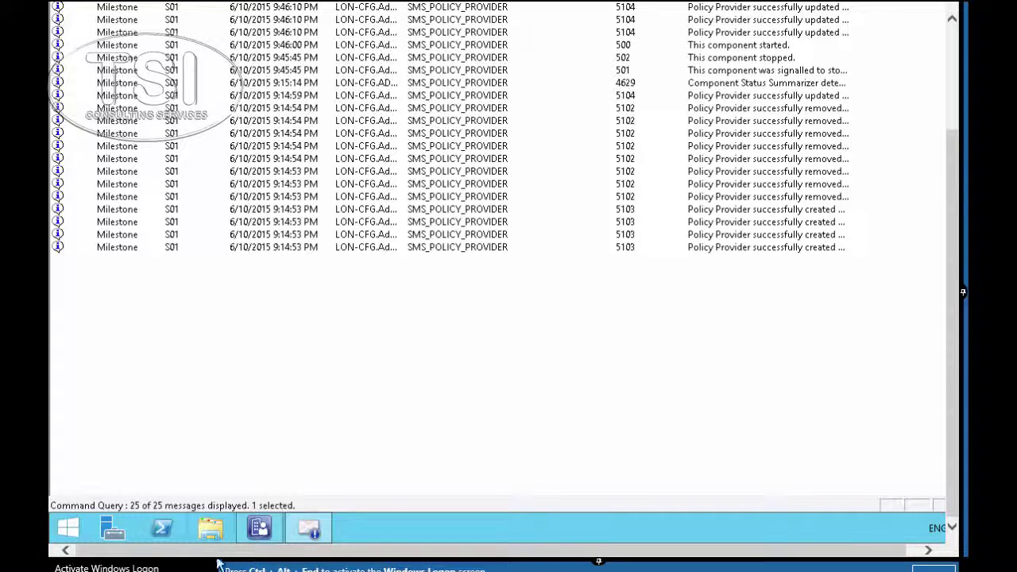
Pin cmtrace.exe from C:\Program Files\Microsoft Configuration Manager\tools to the taskbar.
click(211, 529)
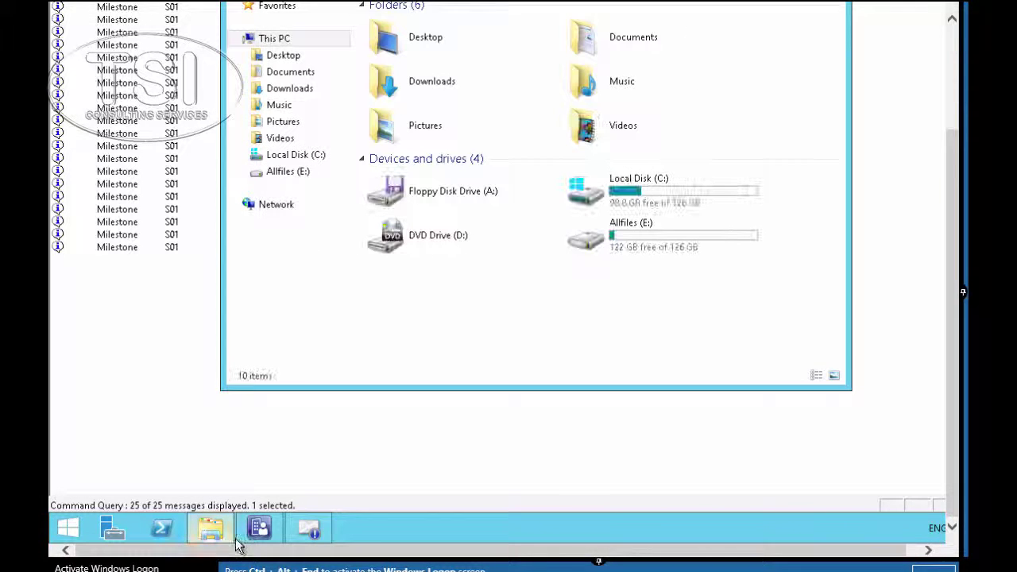
click(244, 155)
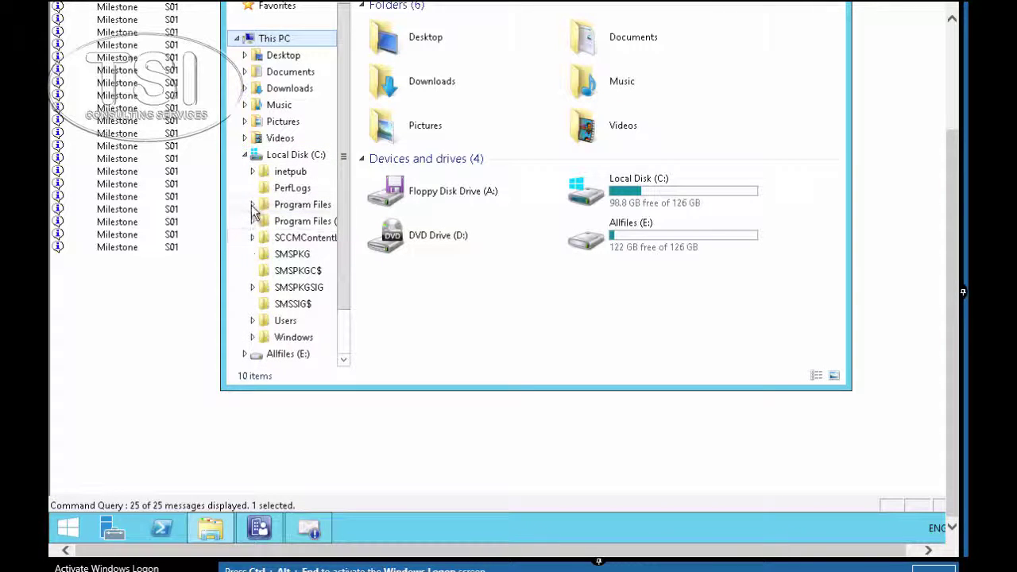
click(253, 205)
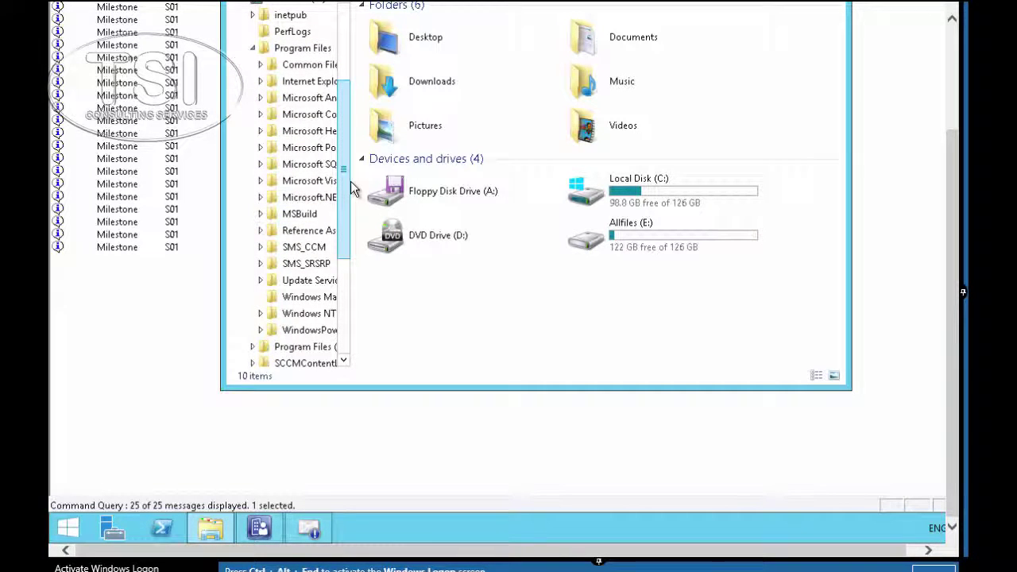
click(304, 116)
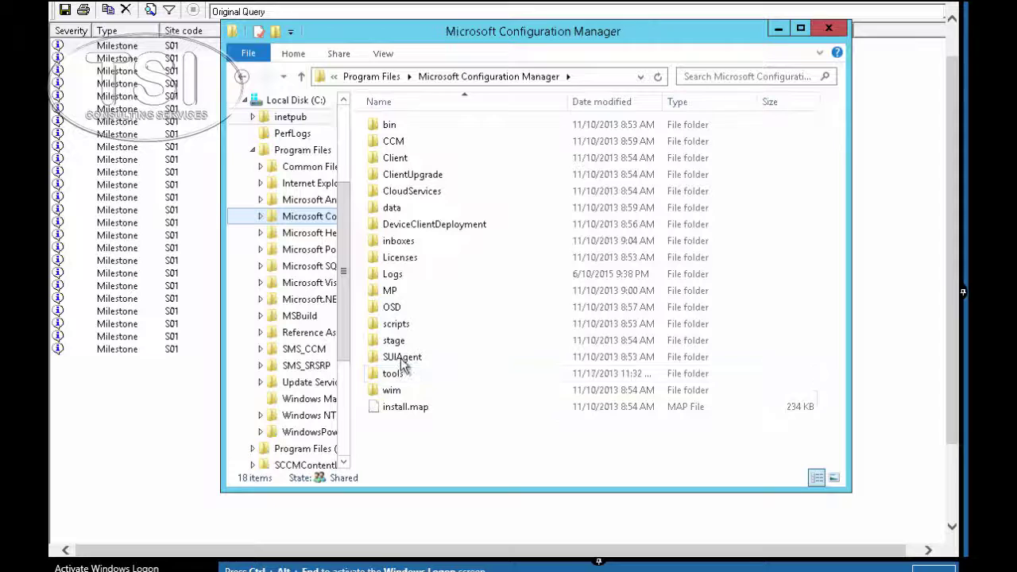
double_click(392, 374)
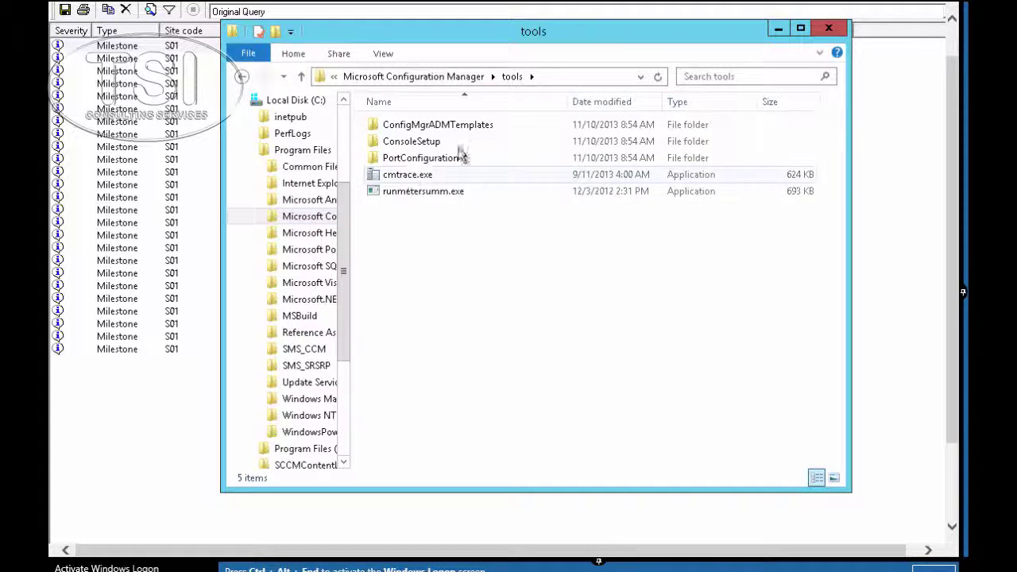
right_click(426, 176)
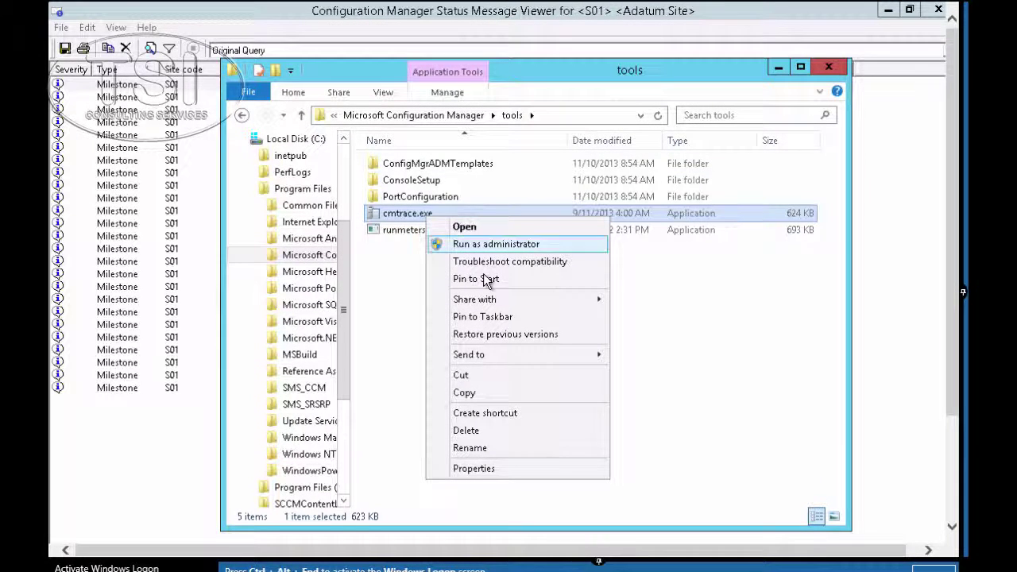
click(485, 318)
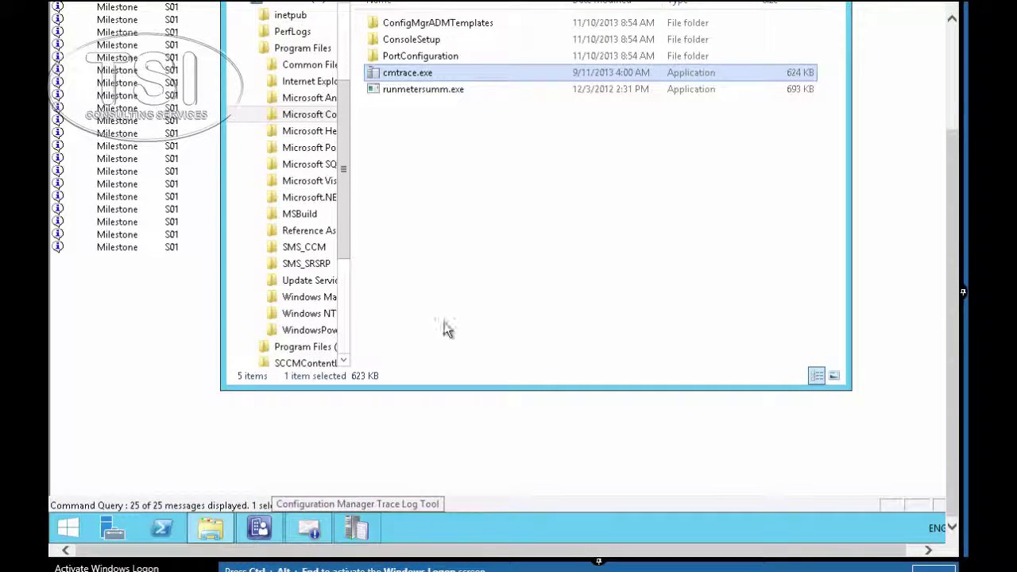
Start cmtrace from the taskbar and load policypv.log from the site's Logs share.
click(359, 531)
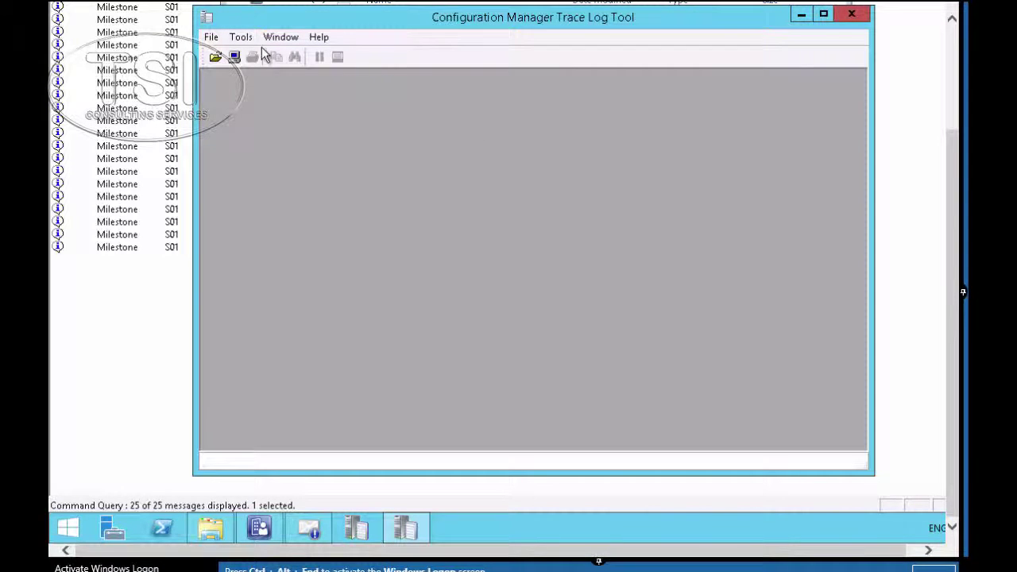
click(211, 40)
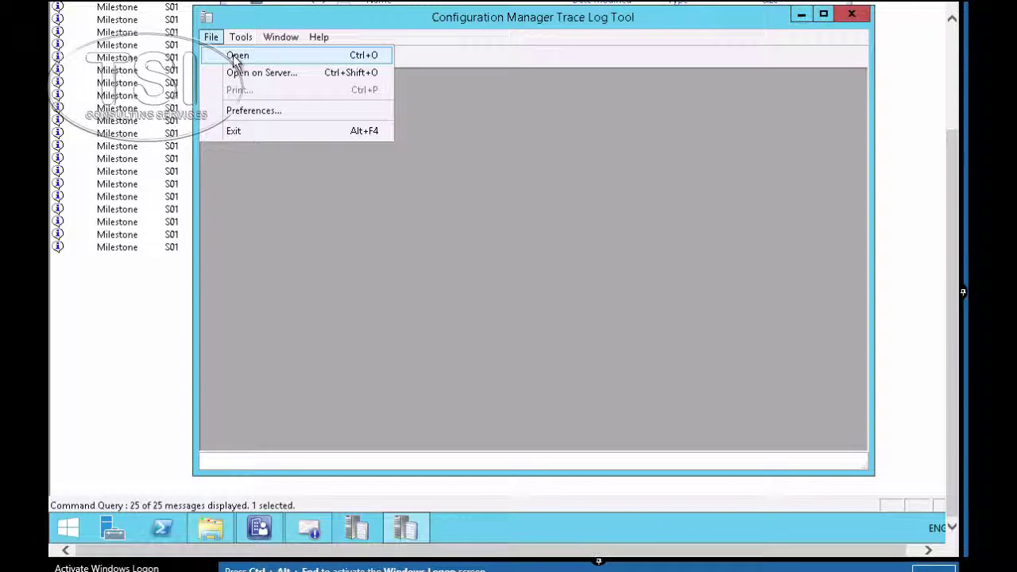
click(236, 55)
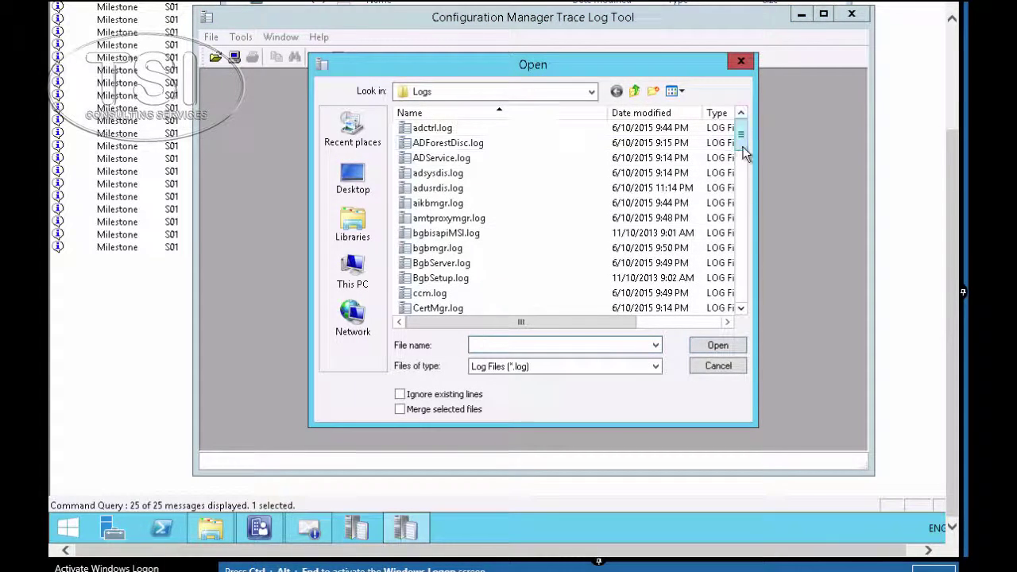
drag(739, 145, 729, 262)
click(447, 218)
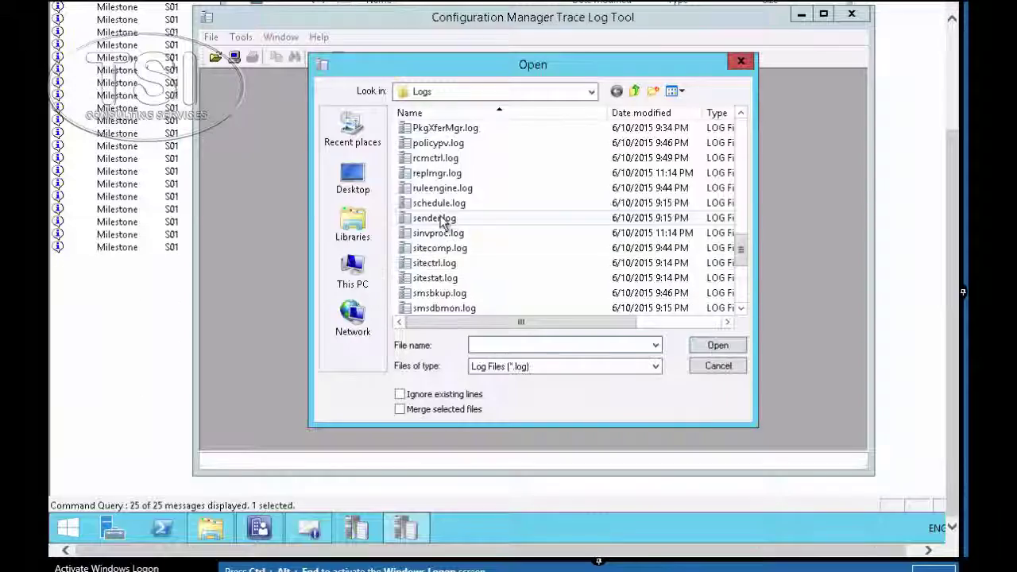
click(442, 145)
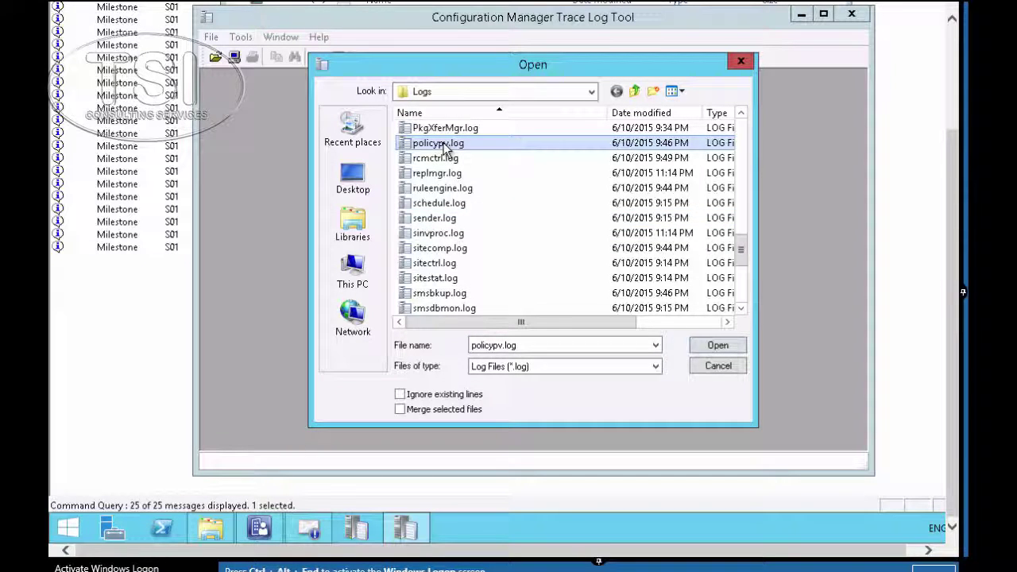
click(716, 351)
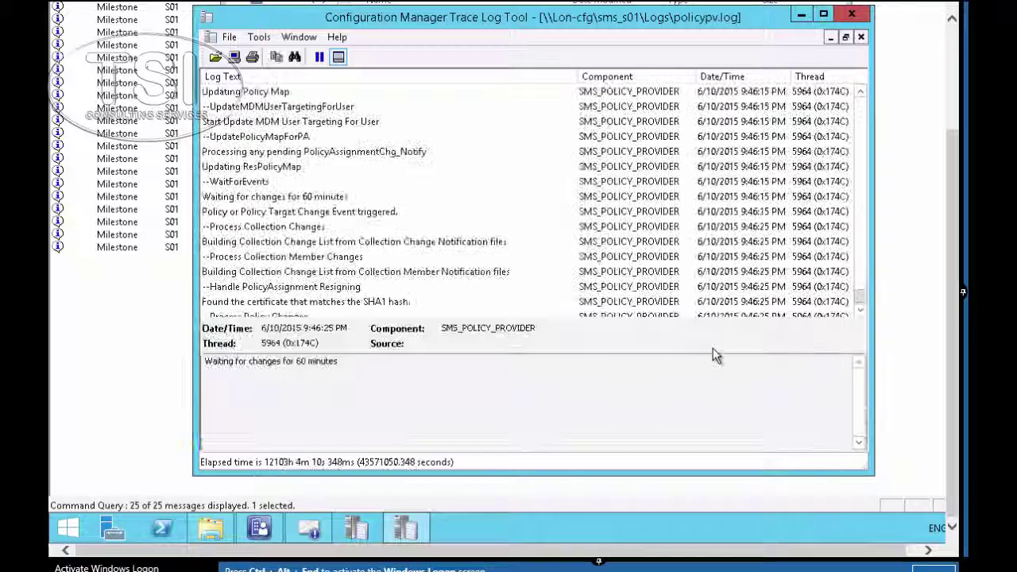
Highlight every policypv.log line containing '5104'.
click(259, 37)
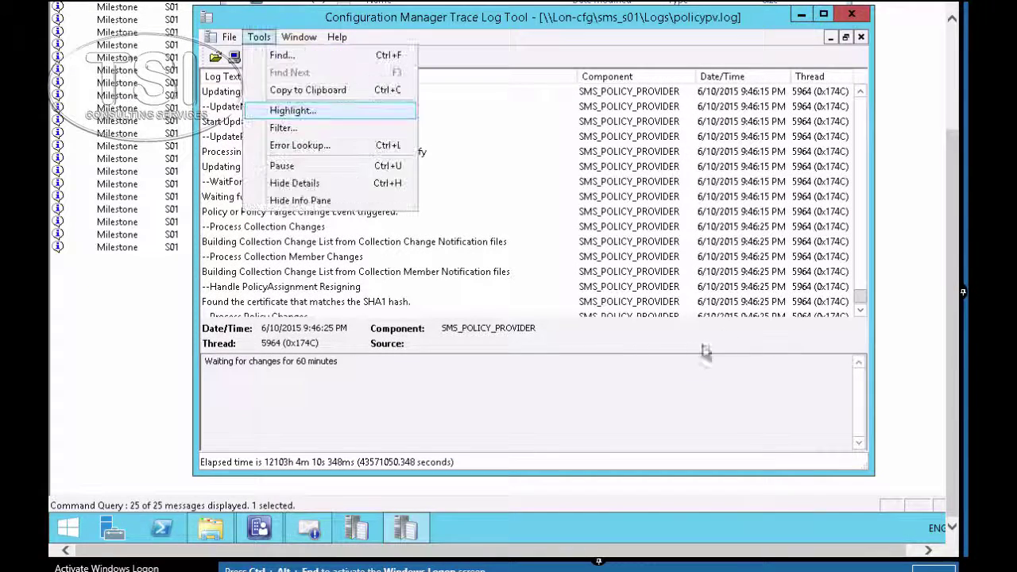
click(309, 114)
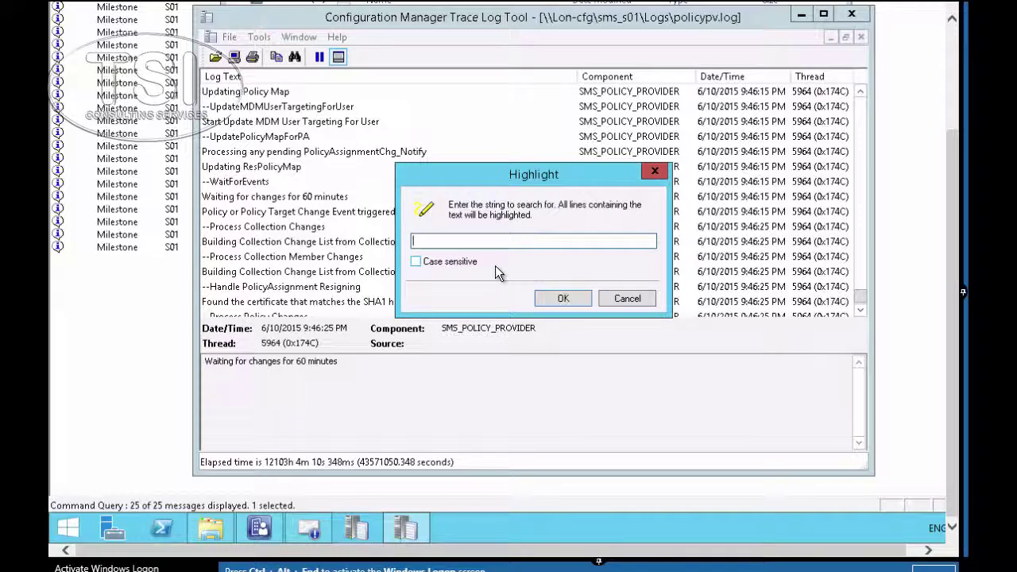
text(5104)
click(562, 302)
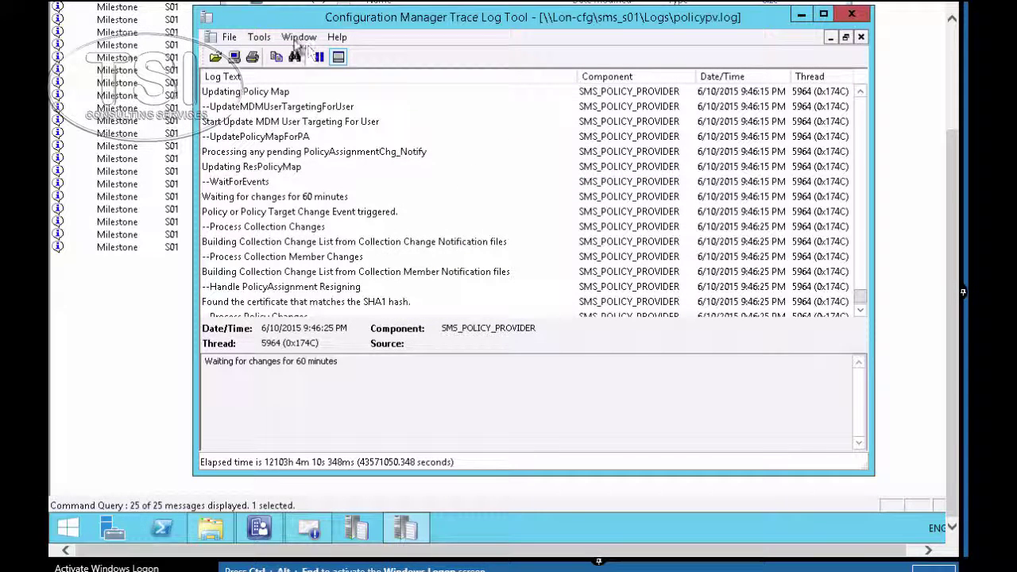
Find '2172' in the log to jump to the PID=2172 entry.
click(260, 38)
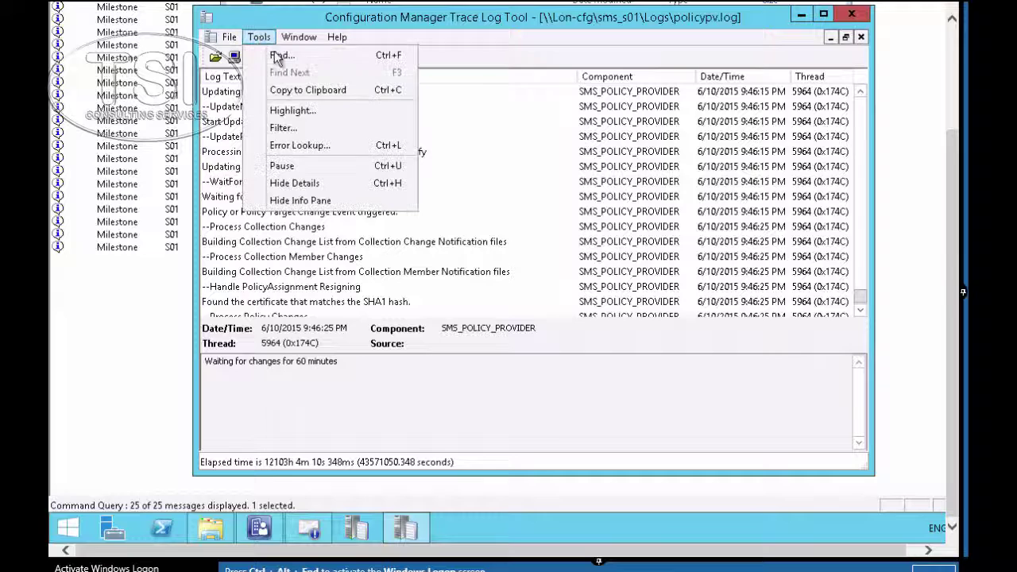
click(278, 57)
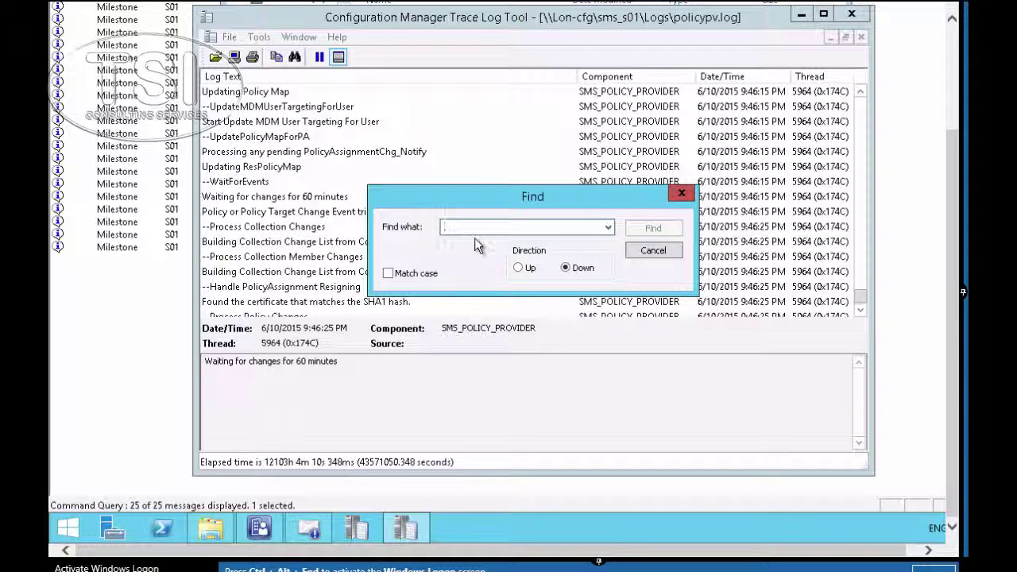
text(2172)
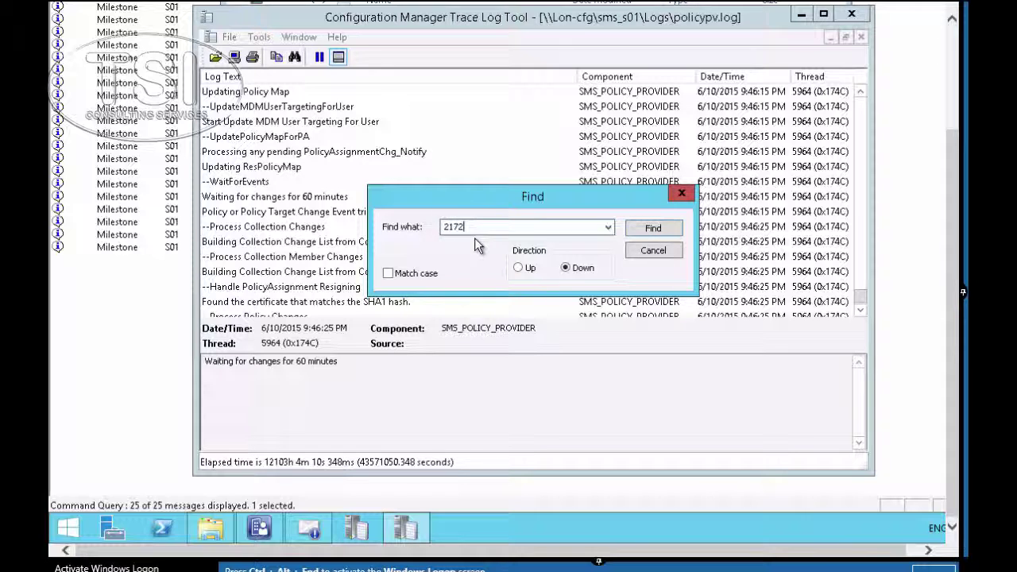
click(636, 226)
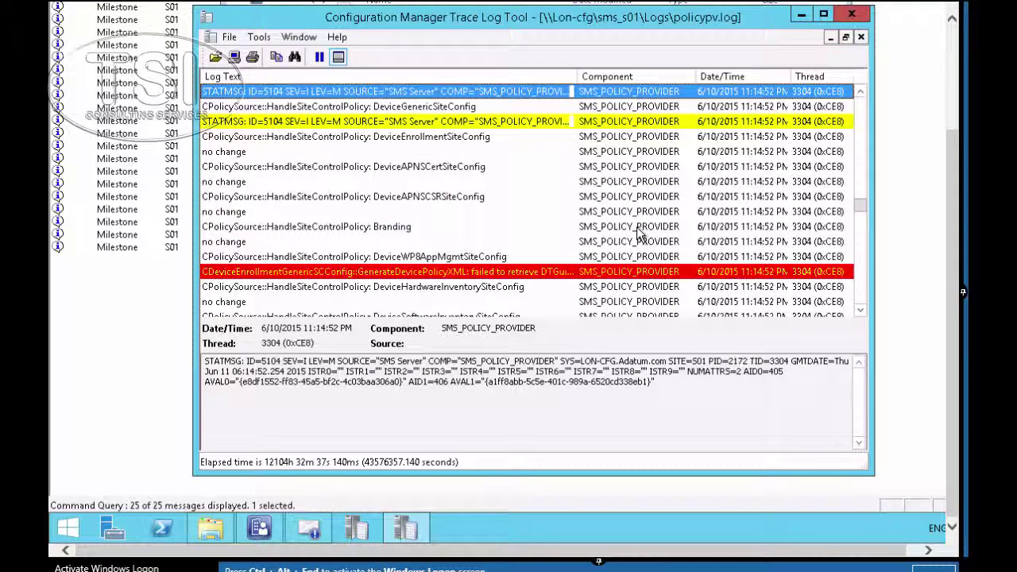